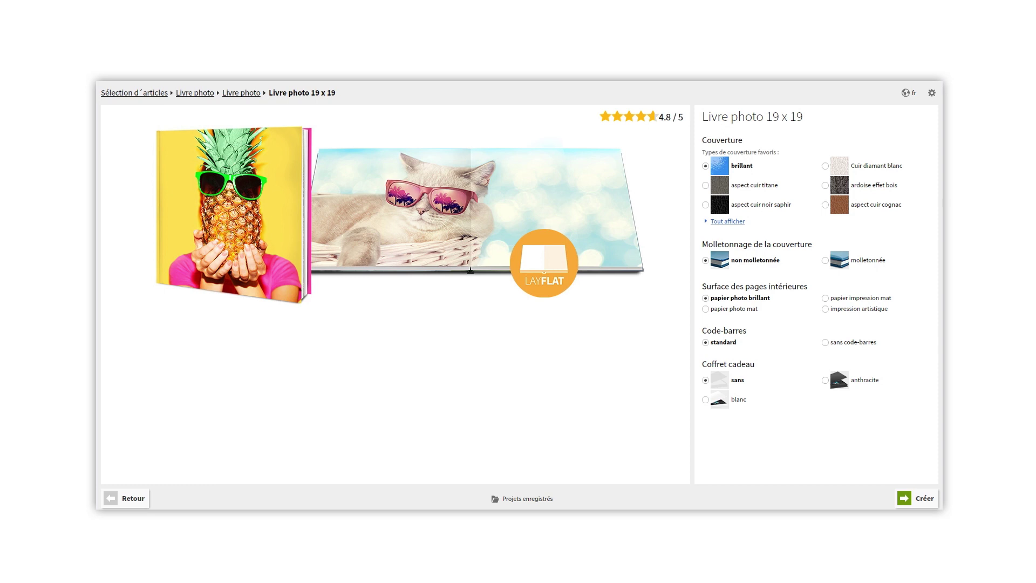
Create the Livre photo 19 x 19 from the blank Modèle vierge with 52 pages.
click(919, 505)
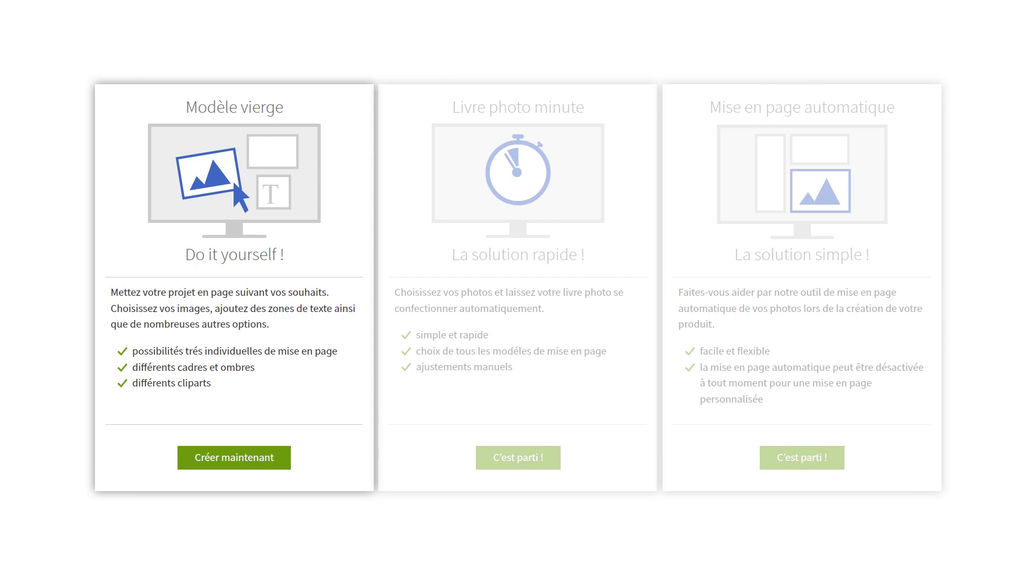
click(233, 457)
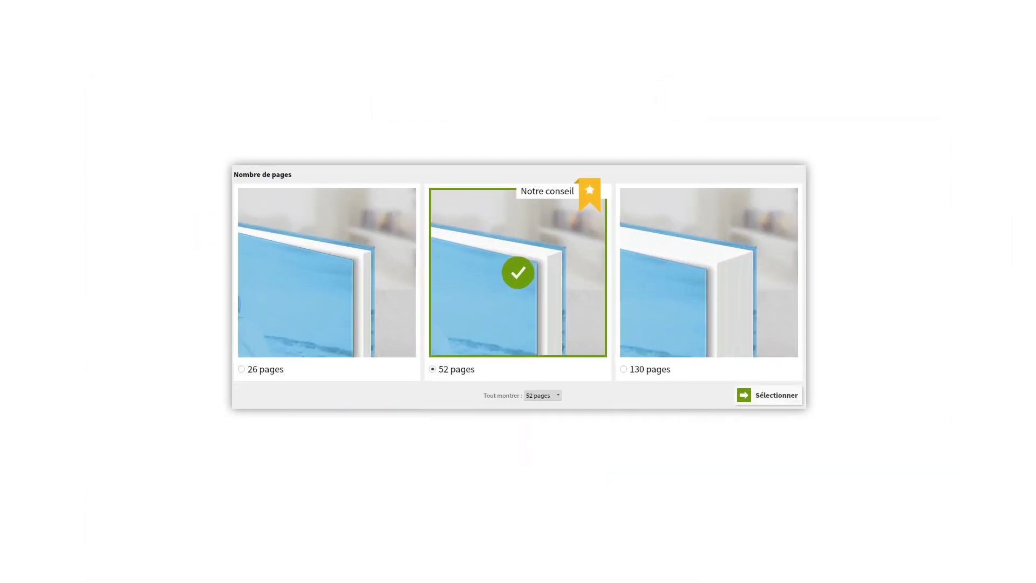
click(529, 399)
click(542, 397)
click(754, 395)
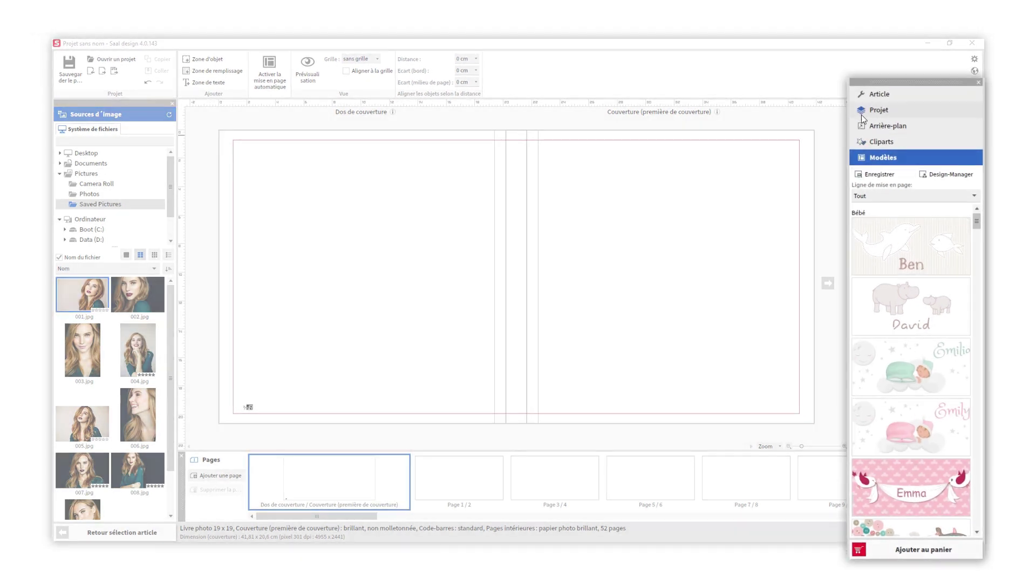
Look through the article options, project overview, backgrounds, cliparts and layout templates available for the book.
click(870, 94)
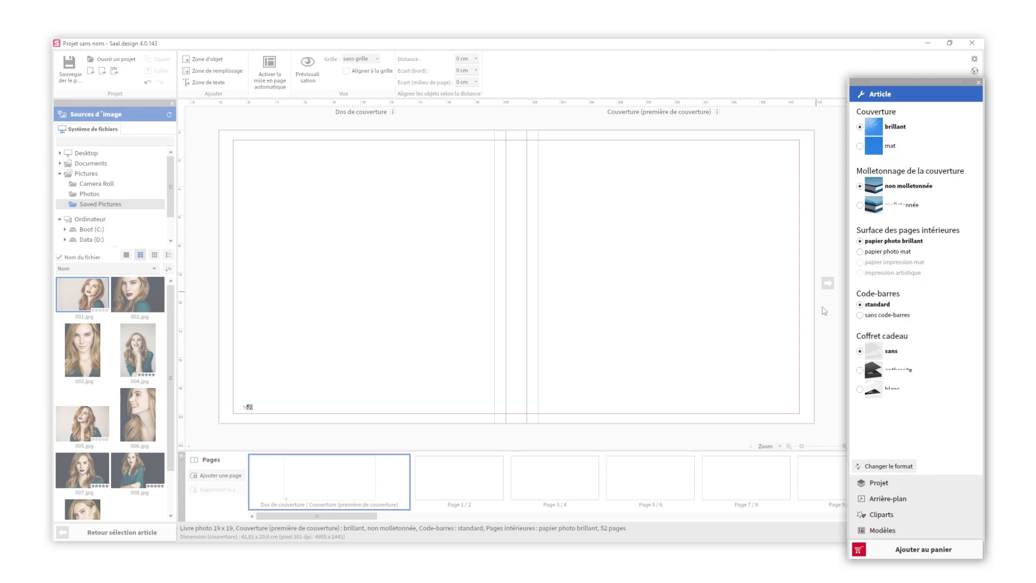
click(898, 483)
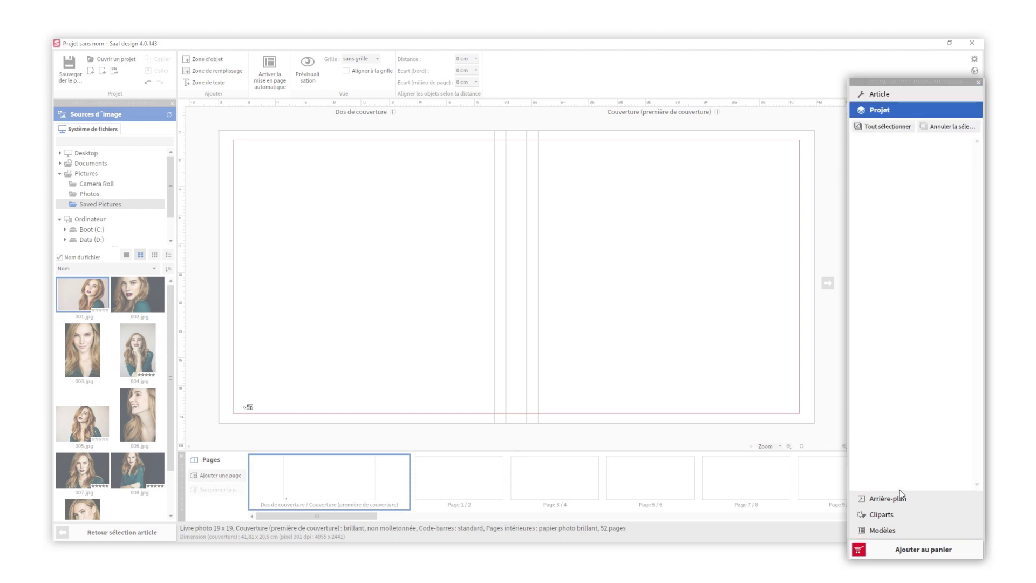
click(898, 499)
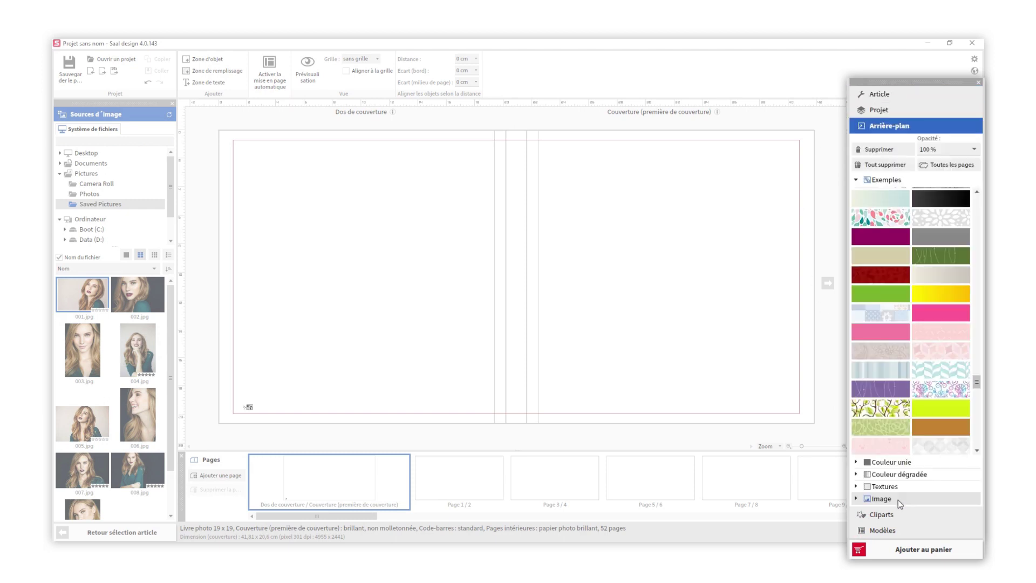
click(896, 514)
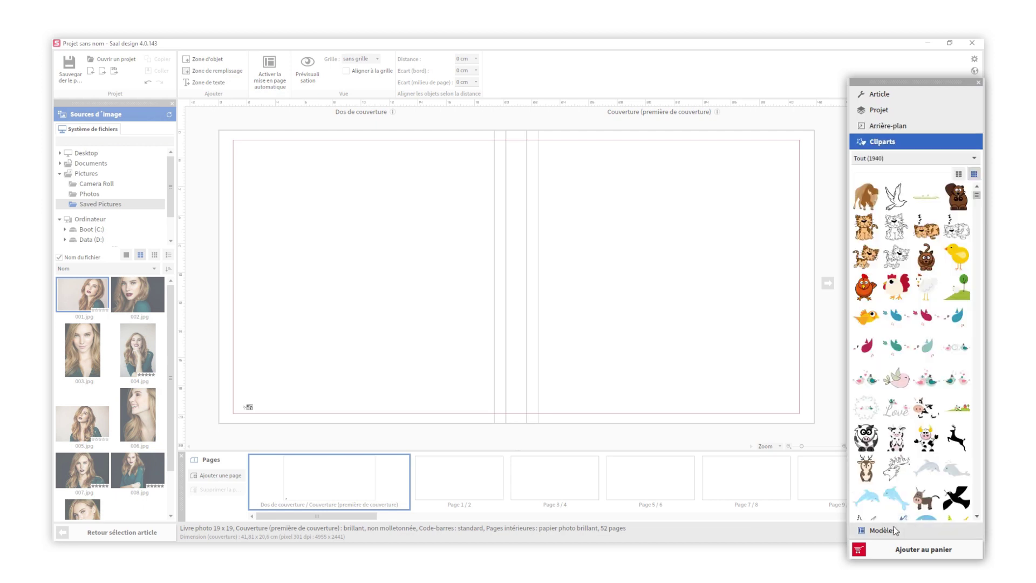
click(882, 530)
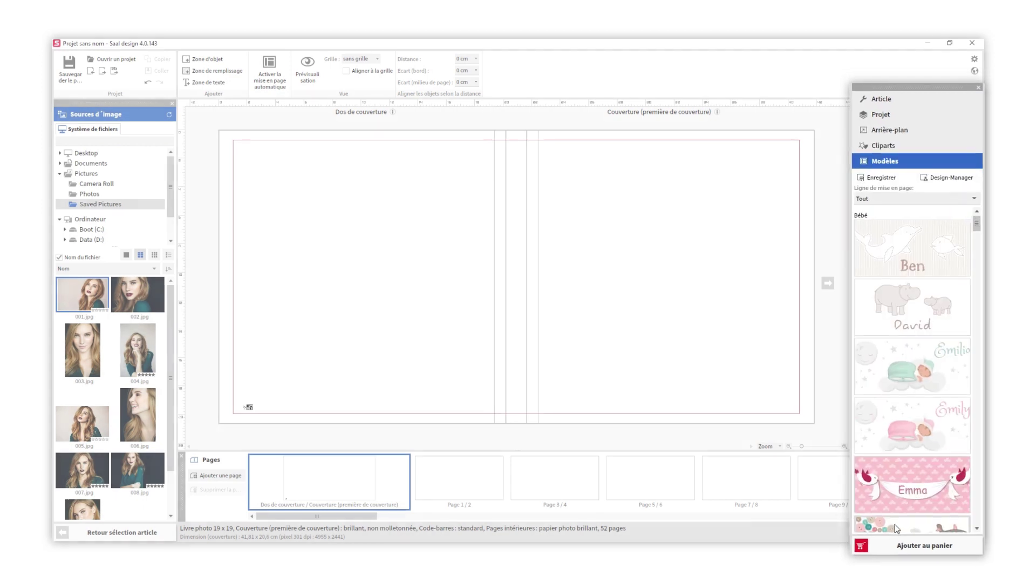
Open the page 1/2 spread in the page overview and try to move it behind page 3/4.
drag(442, 515, 300, 515)
click(414, 492)
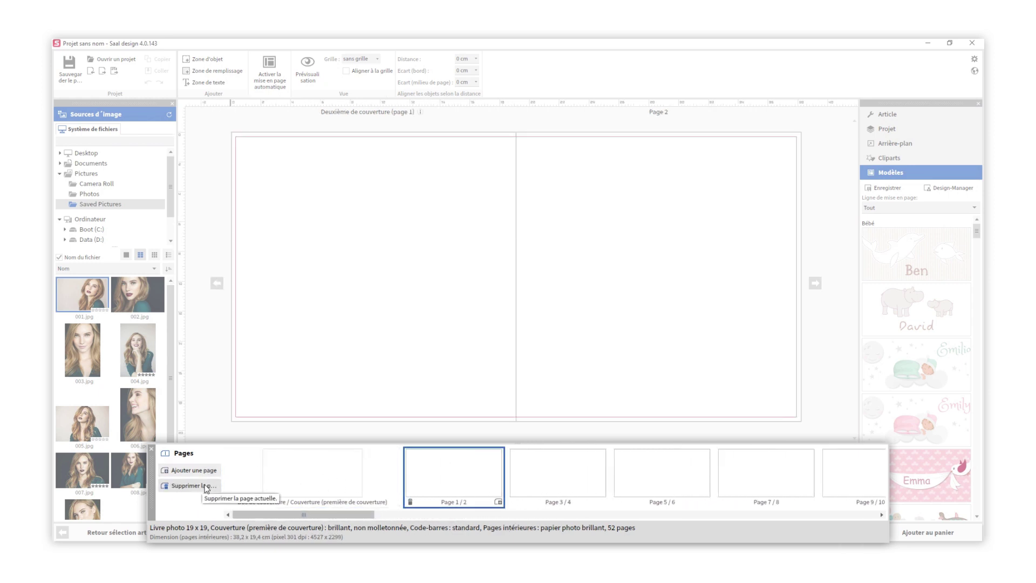
mouse_move(464, 479)
mouse_down()
mouse_move(584, 487)
mouse_move(566, 490)
mouse_up()
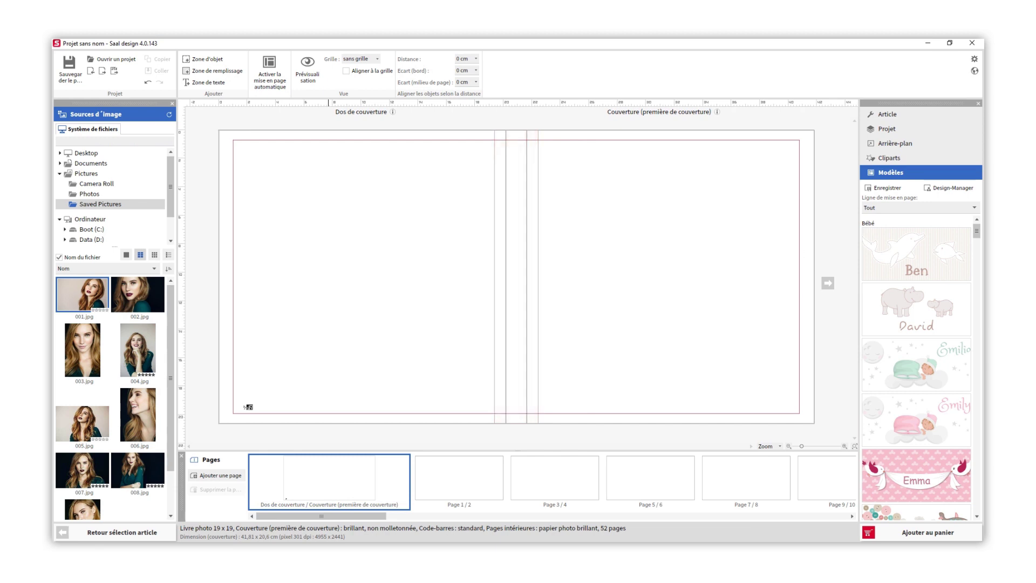
Place photo 001.jpg directly on the back cover and delete it, repeating this near the back cover's upper edge.
key(alt+Tab)
drag(741, 353, 422, 280)
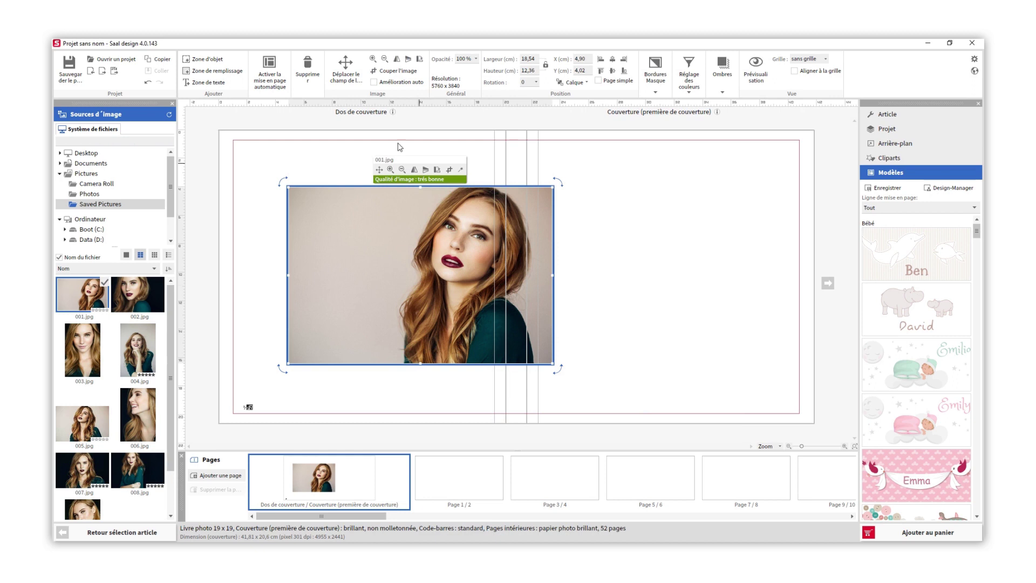
click(308, 67)
drag(89, 295, 373, 249)
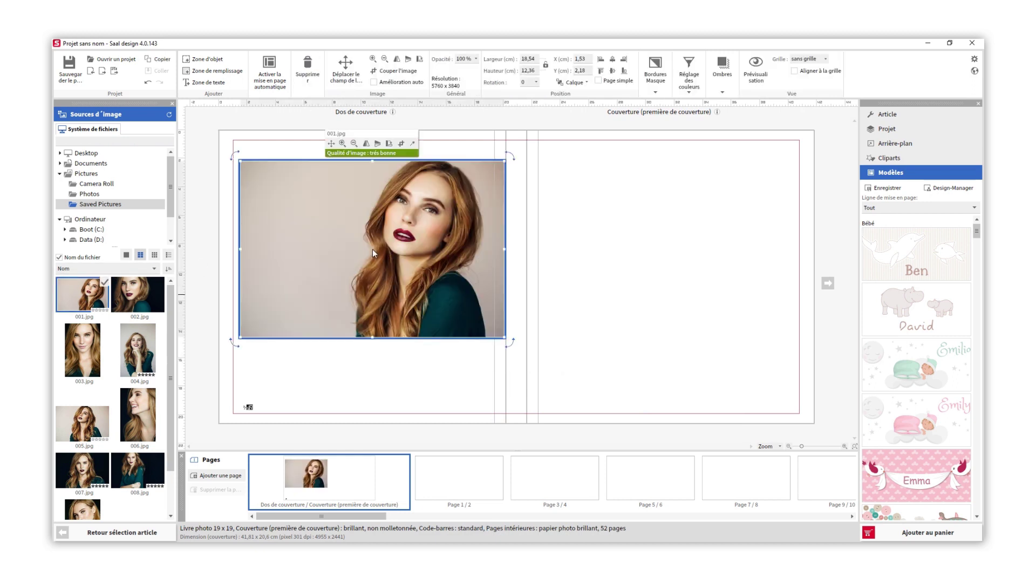
click(308, 81)
Add an object zone on the back cover, fill it with photo 001.jpg, and delete it again.
click(201, 59)
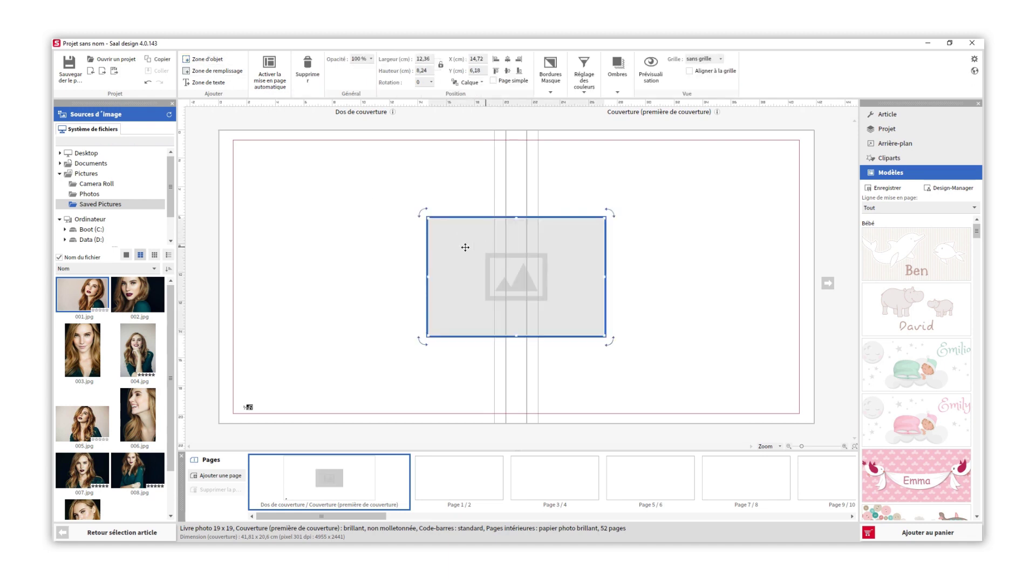
drag(465, 247, 317, 245)
drag(96, 296, 344, 285)
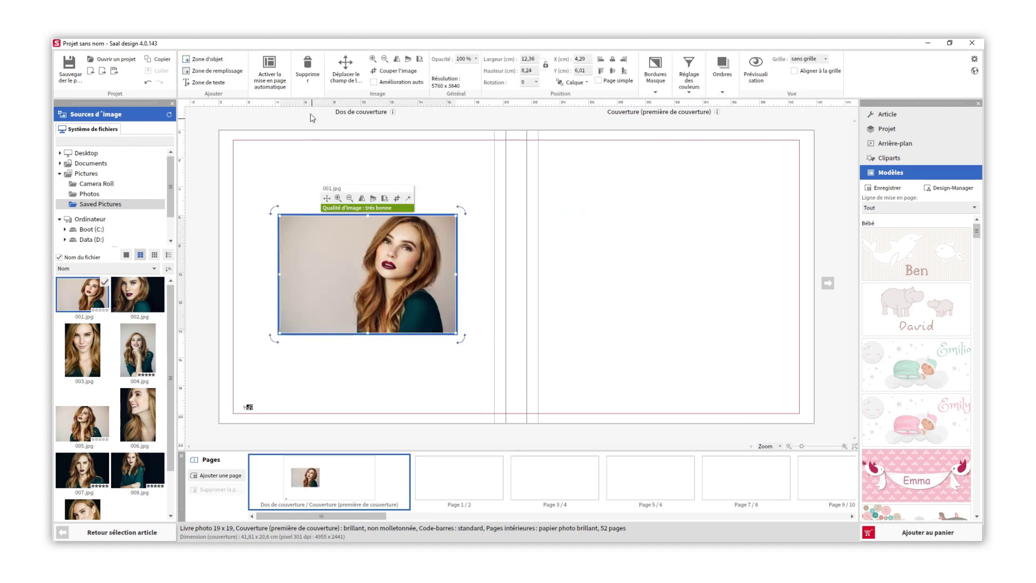
click(308, 70)
click(307, 70)
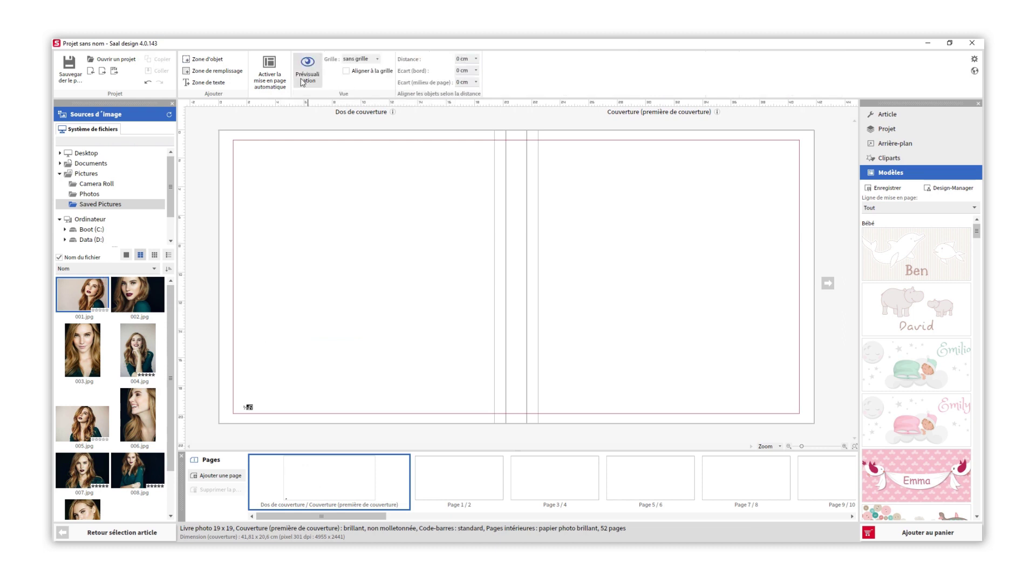
Add a dark grey fill zone about 12.36 × 3.57 cm at the front cover's lower right edge.
click(235, 75)
click(391, 85)
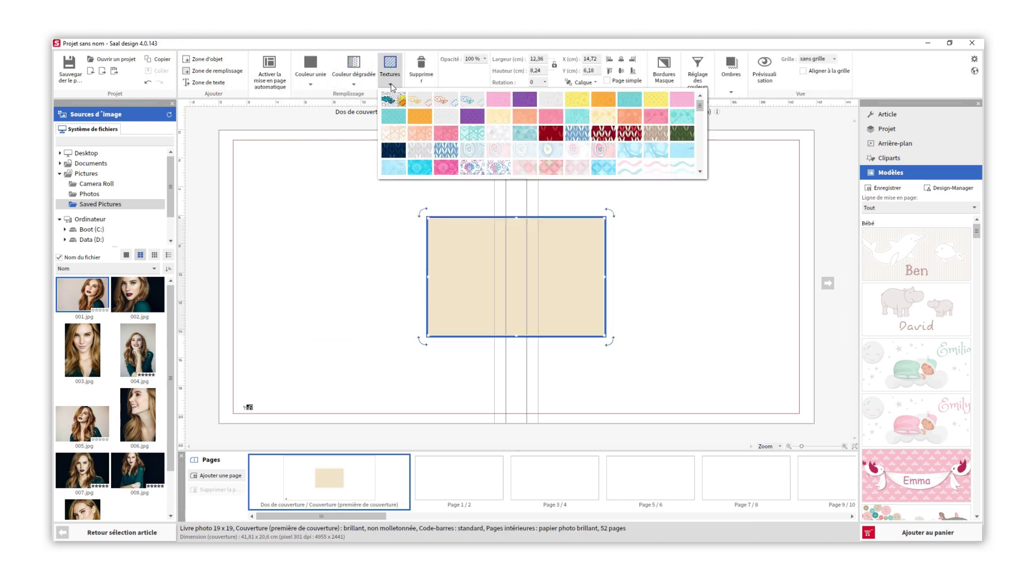
click(360, 85)
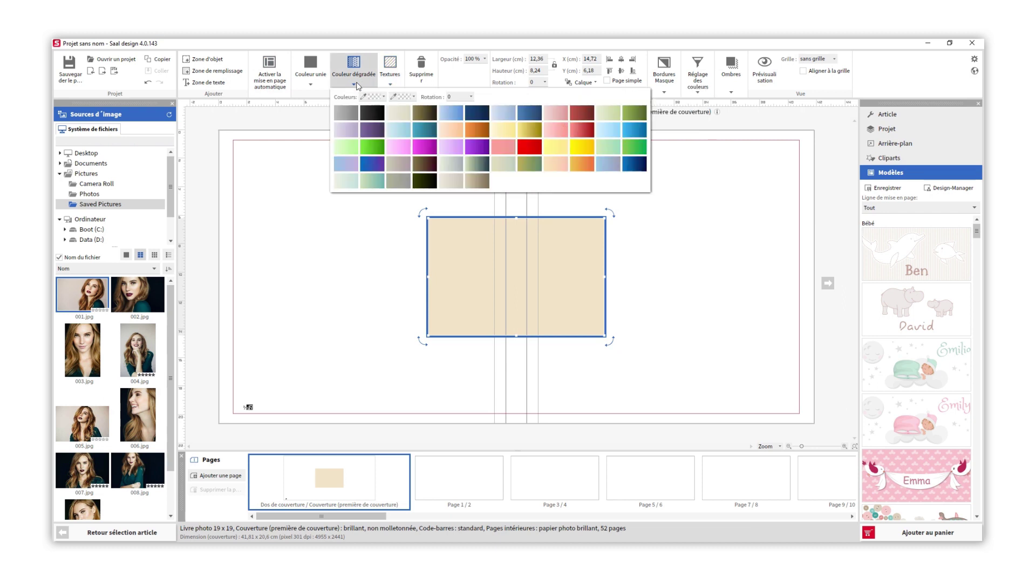
click(316, 84)
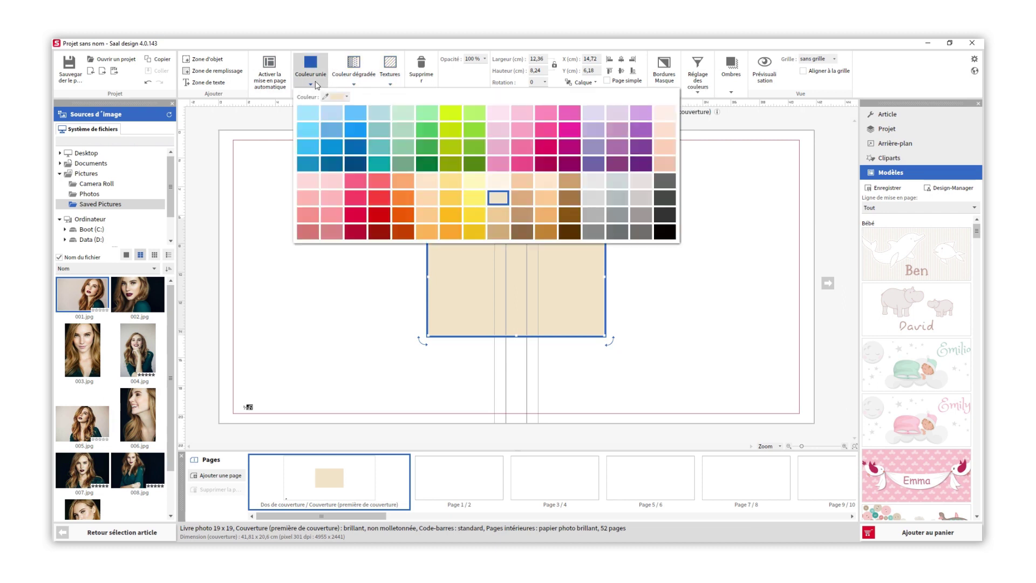
click(659, 185)
drag(576, 283, 725, 337)
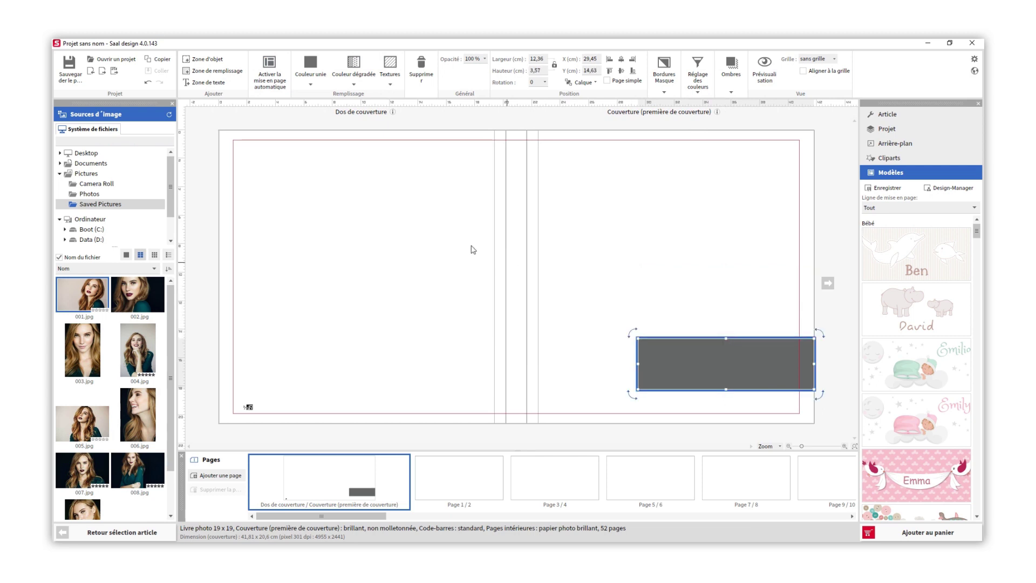
Add the text "Portfolio" in white, centred on the dark grey bar of the front cover.
click(205, 82)
text(Portfolio)
drag(464, 278, 725, 364)
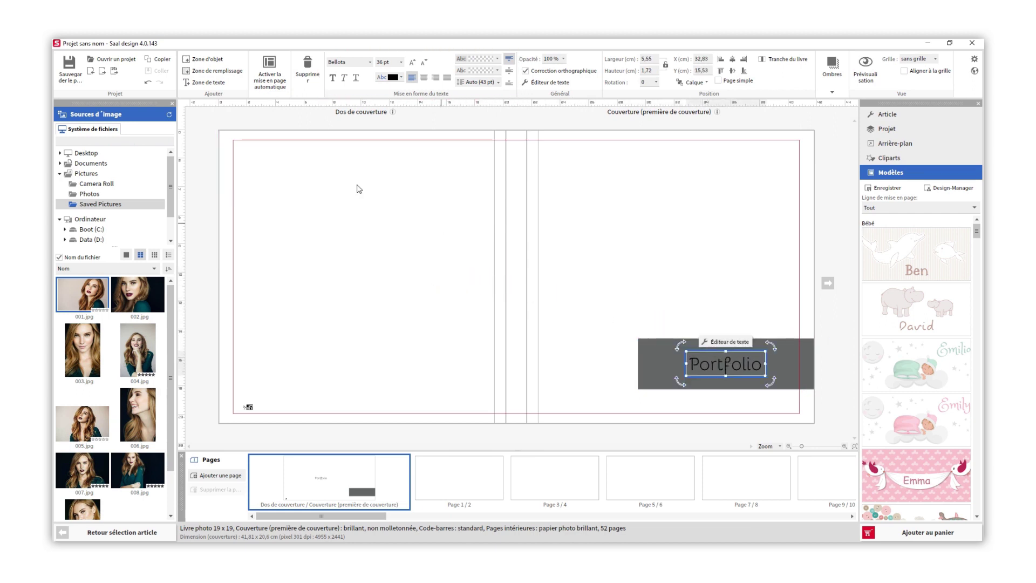
click(401, 77)
click(381, 114)
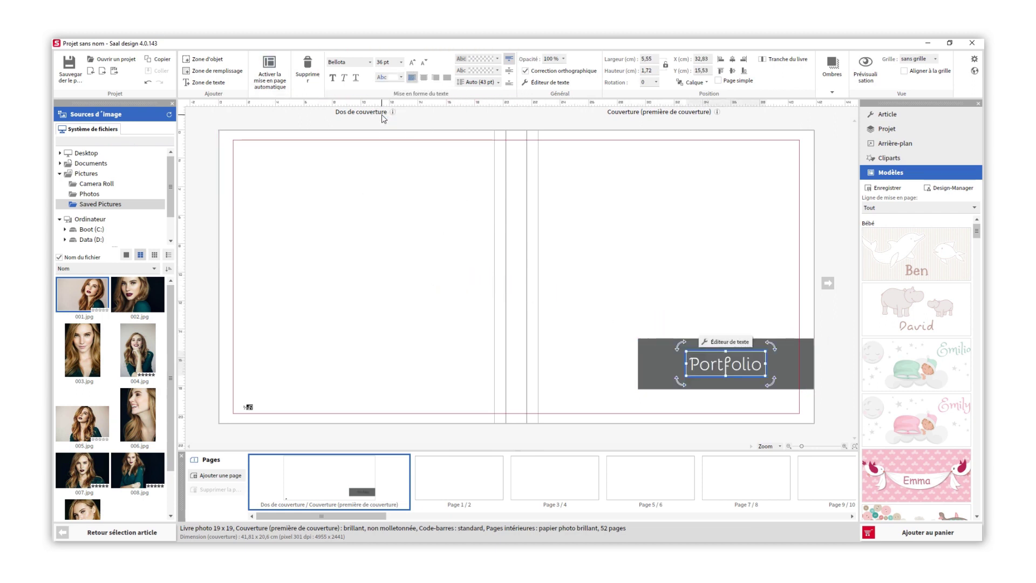
click(721, 296)
Apply the light grey circle-pattern texture as the cover background.
click(883, 148)
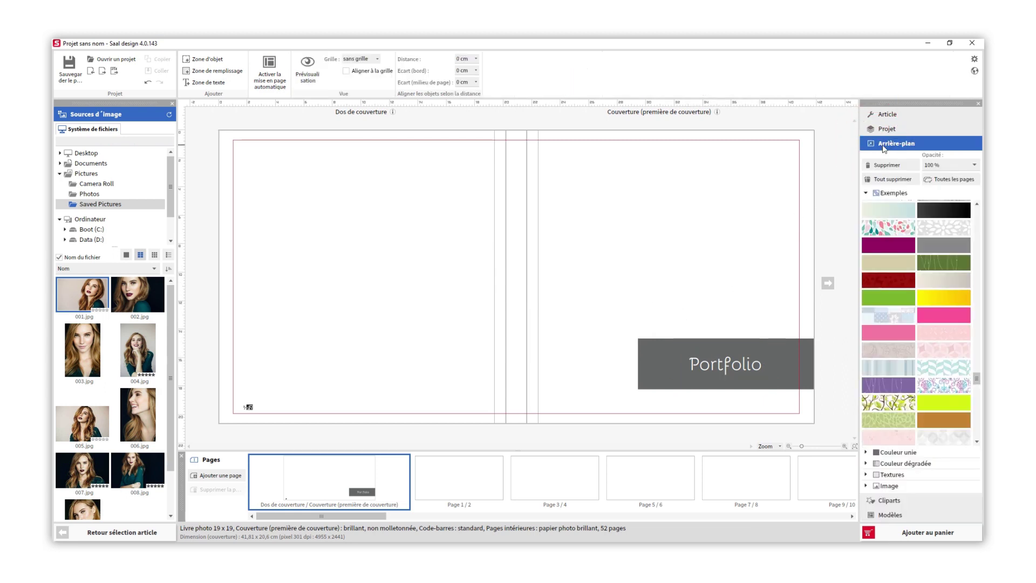
click(893, 452)
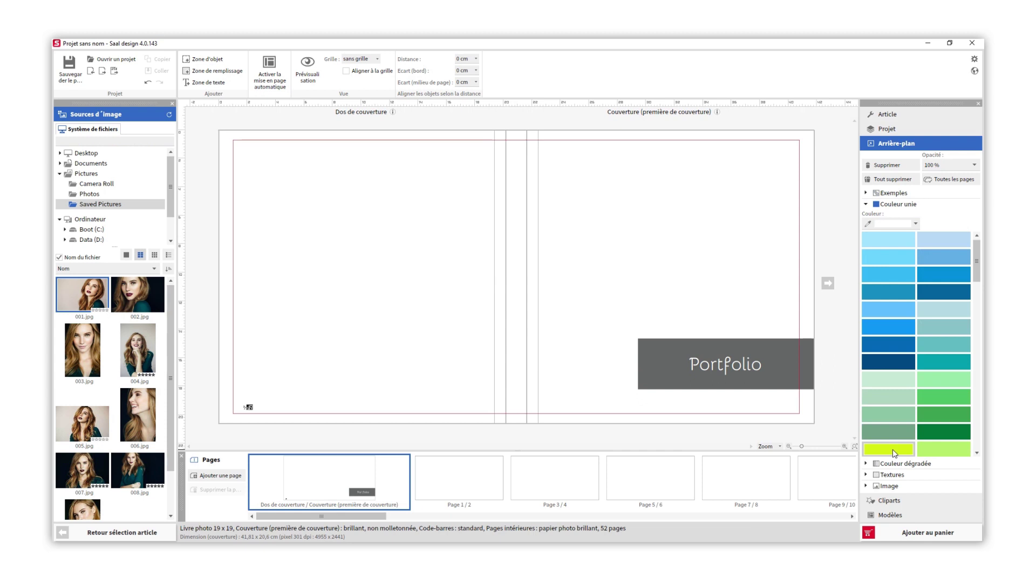
click(893, 464)
click(894, 475)
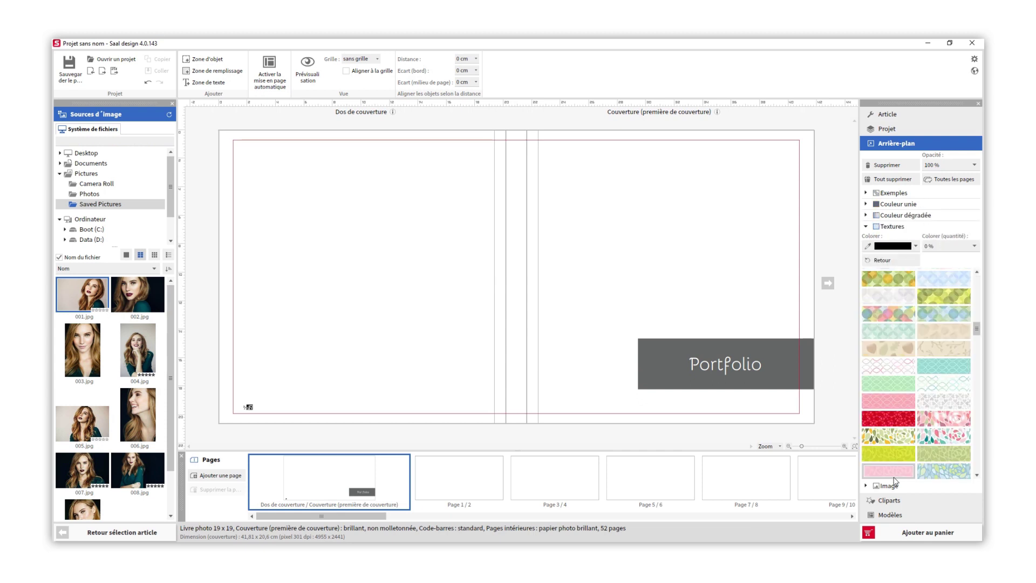
click(899, 298)
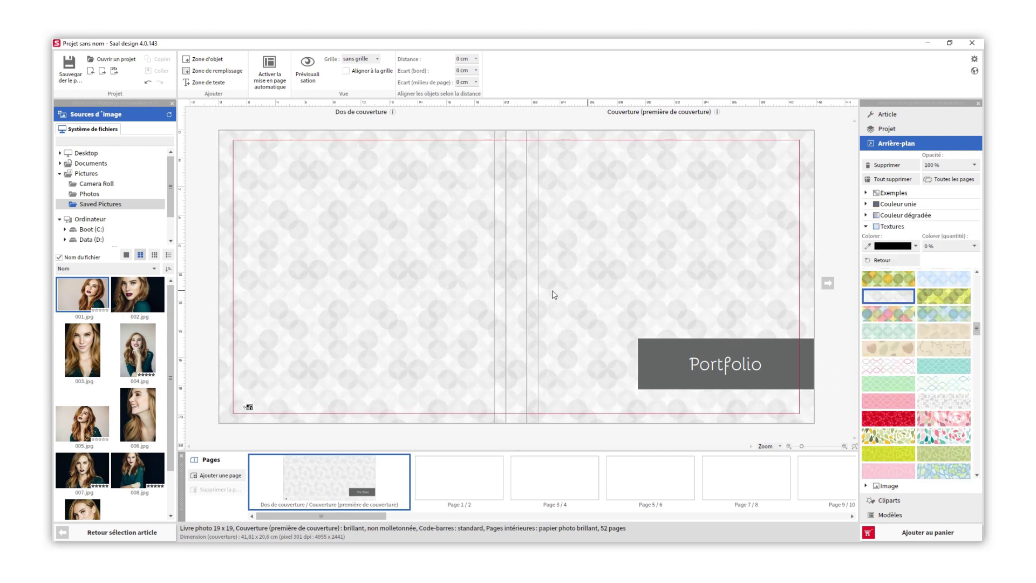
Fill the whole cover with photo 001.jpg as its background and delete it again.
drag(125, 313, 222, 291)
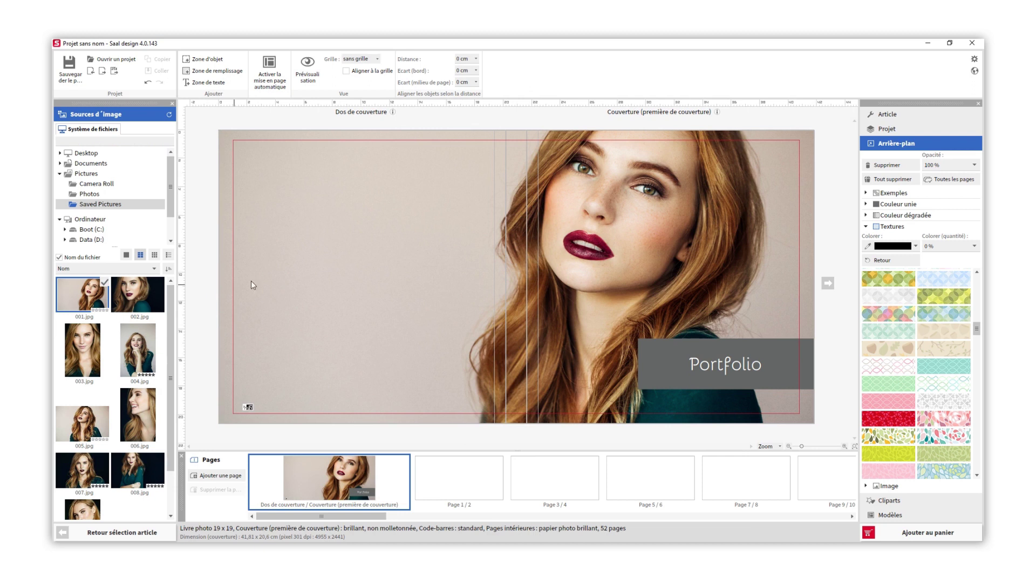
click(390, 246)
key(Delete)
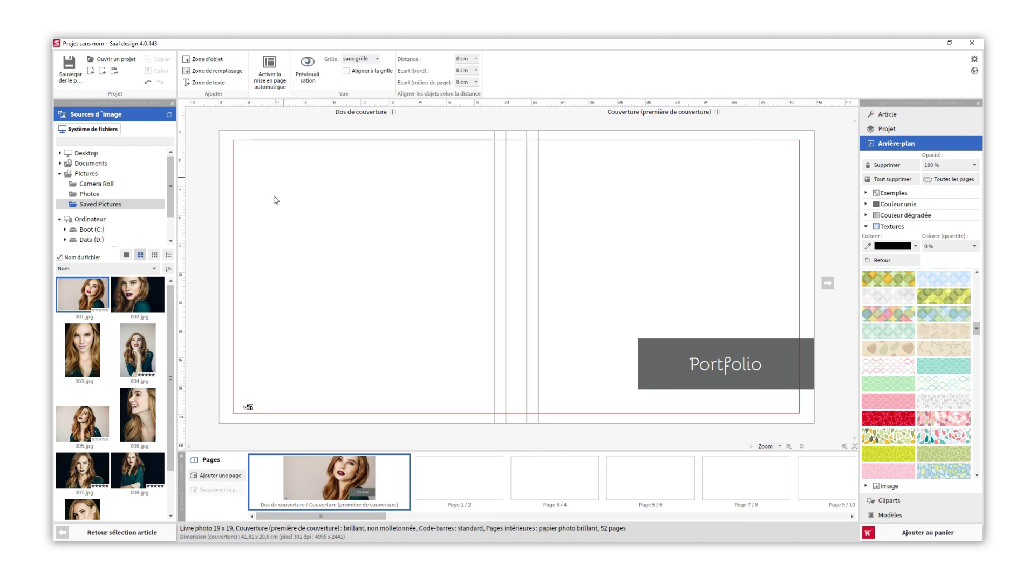
Place photo 001.jpg on the cover and enlarge it to the full page behind the Portfolio bar.
drag(82, 295, 418, 254)
right_click(419, 254)
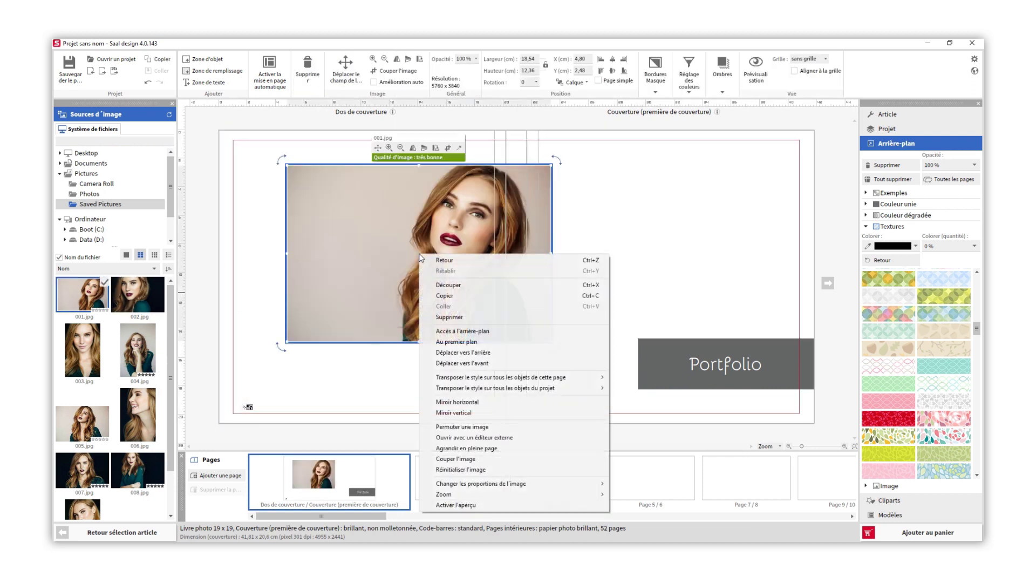
click(532, 451)
click(445, 439)
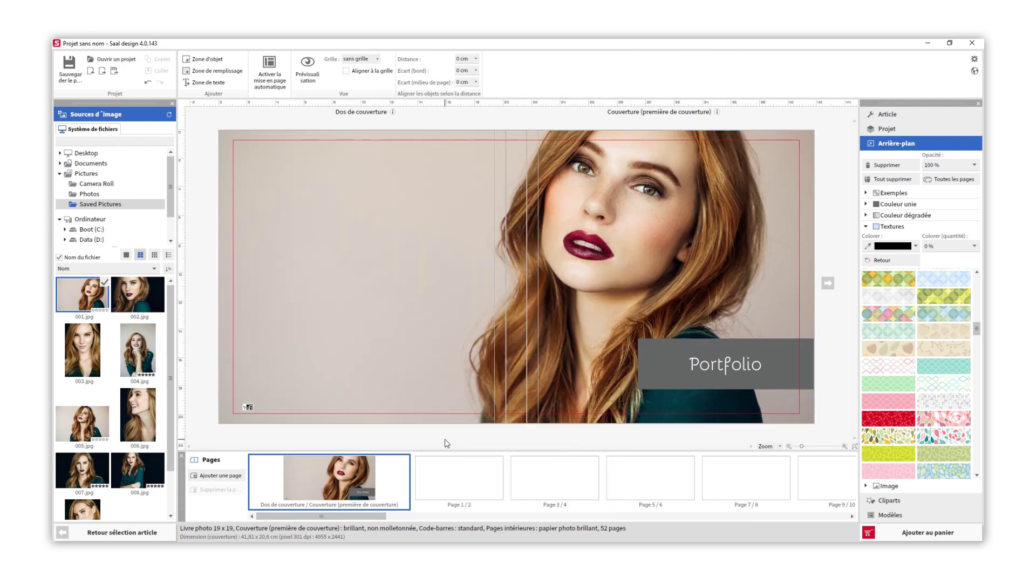
Filter the cliparts to the Ornements category and place the black and gold hexagon clipart on the back cover.
click(886, 501)
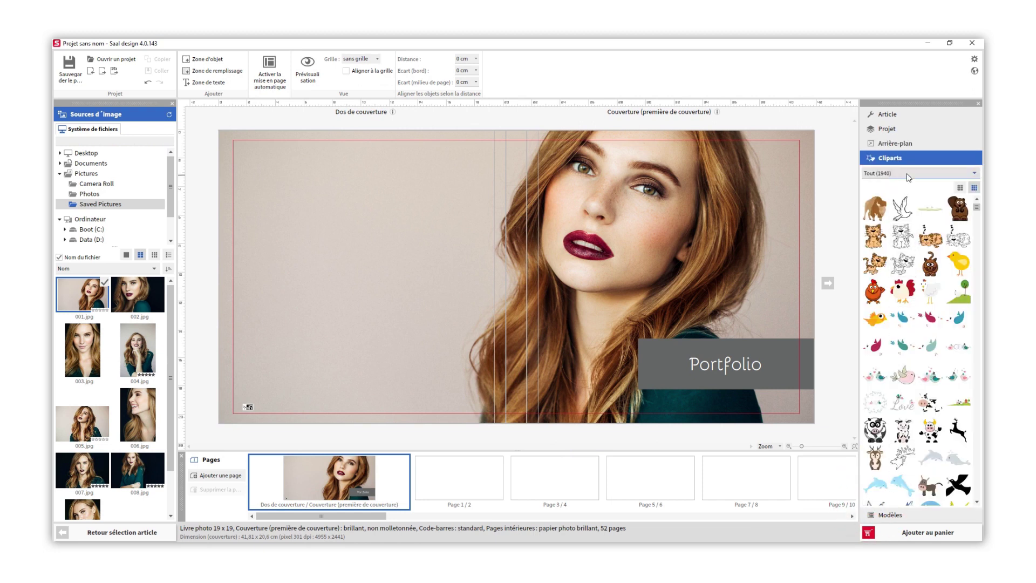
click(912, 174)
drag(976, 216, 979, 276)
click(923, 298)
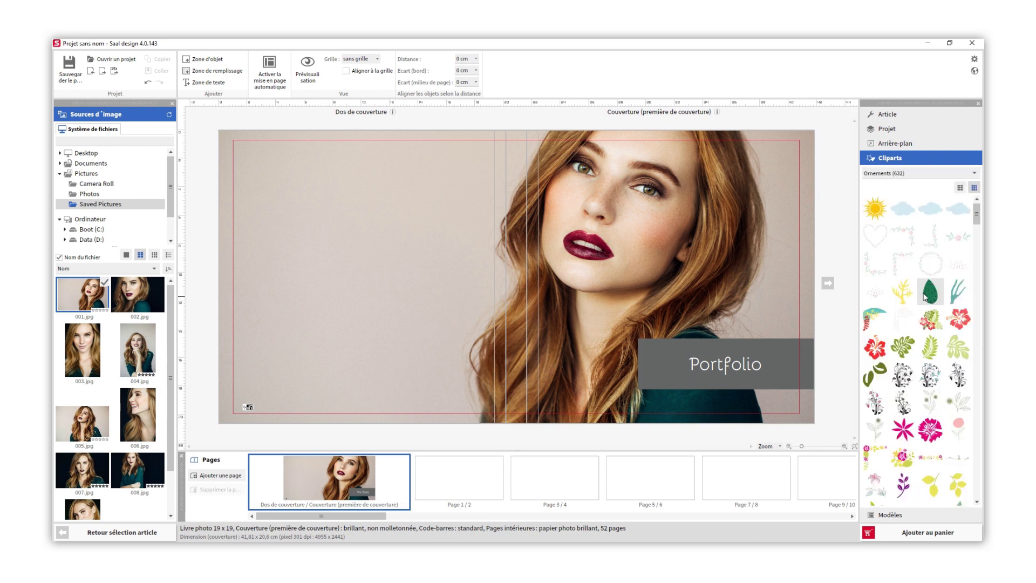
drag(971, 222, 982, 434)
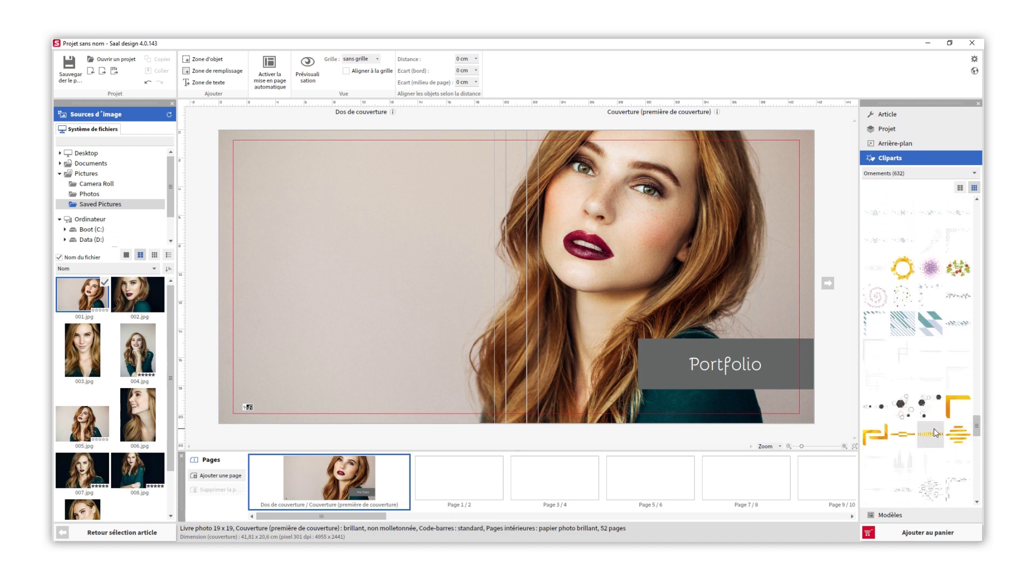
drag(904, 410, 356, 270)
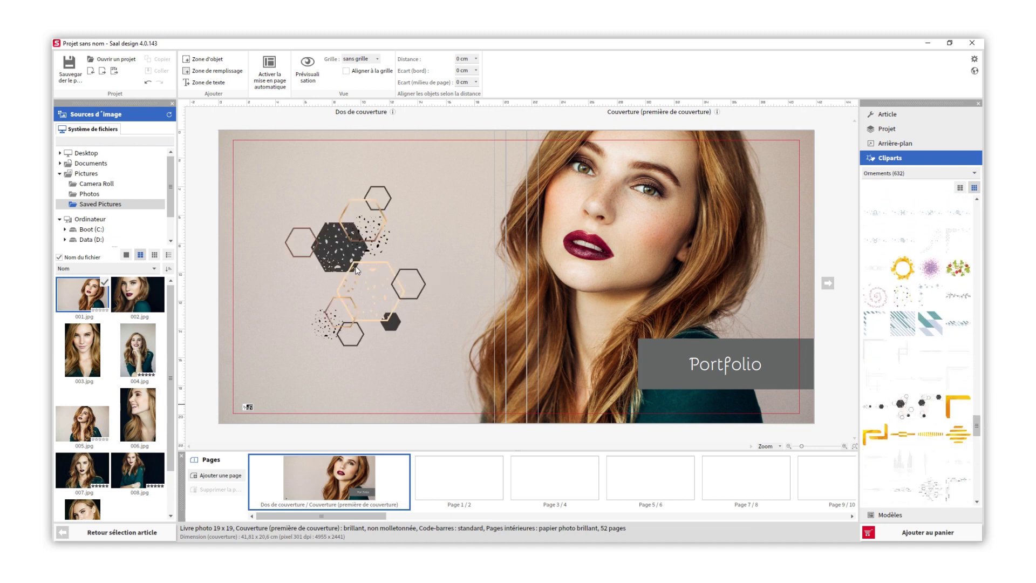
Open the page 1/2 spread and place photo 007.jpg in the upper left corner of page 1.
click(462, 483)
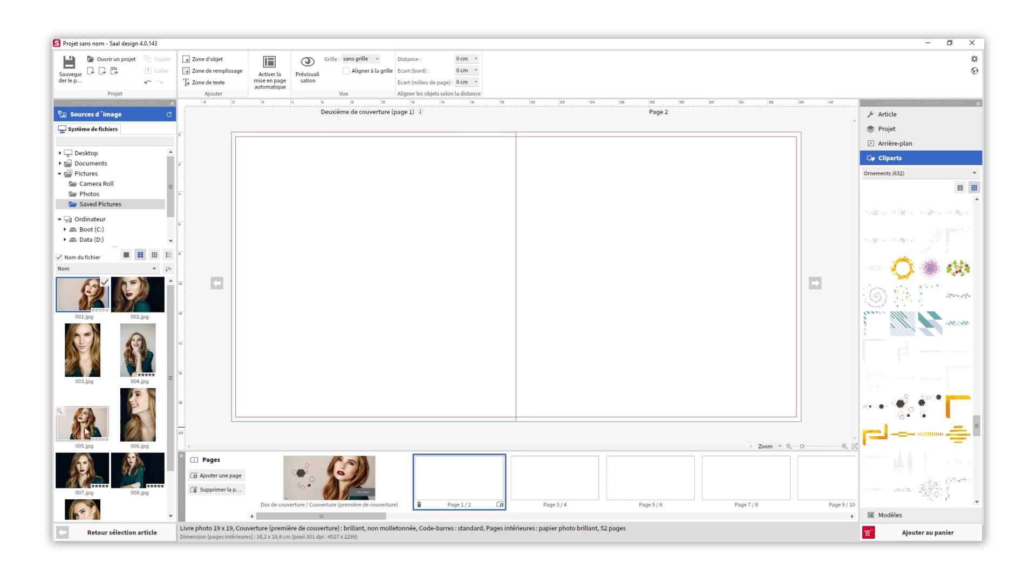
drag(82, 470, 368, 226)
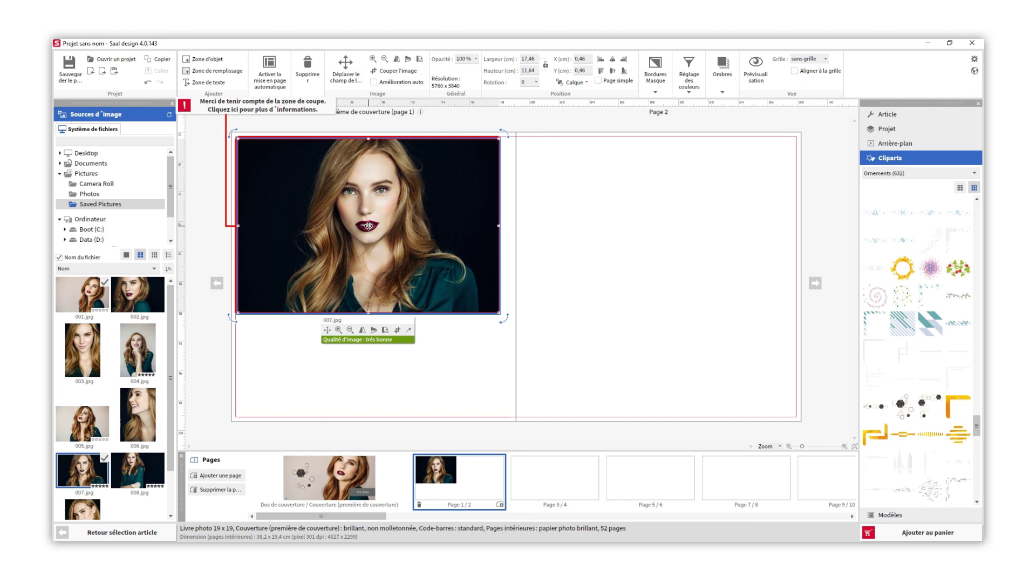
Move photo 007.jpg inside the page margins and centre it horizontally and vertically on page 1 as a single page.
mouse_move(368, 225)
mouse_down()
mouse_move(361, 220)
mouse_move(374, 237)
mouse_up()
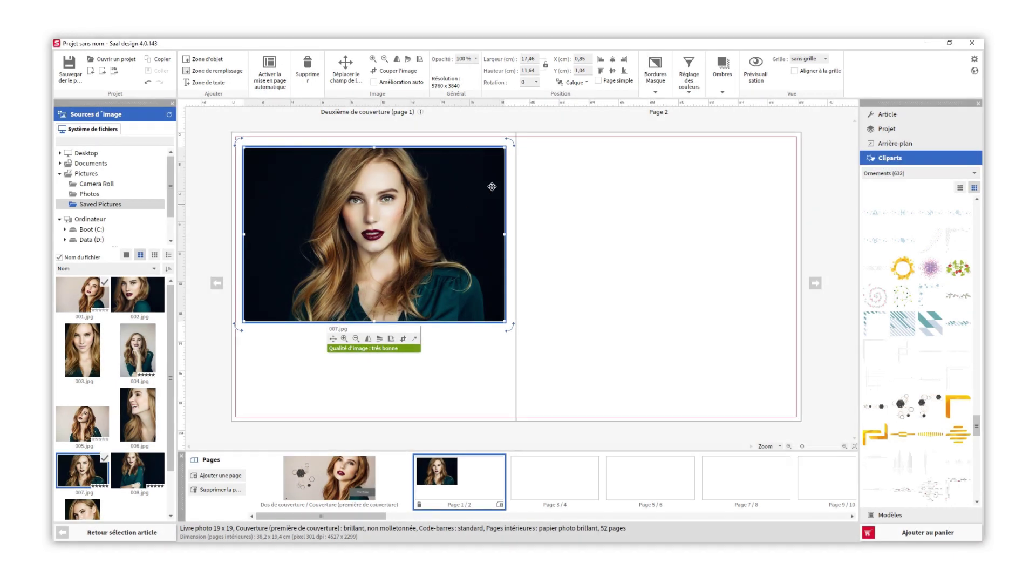
click(613, 59)
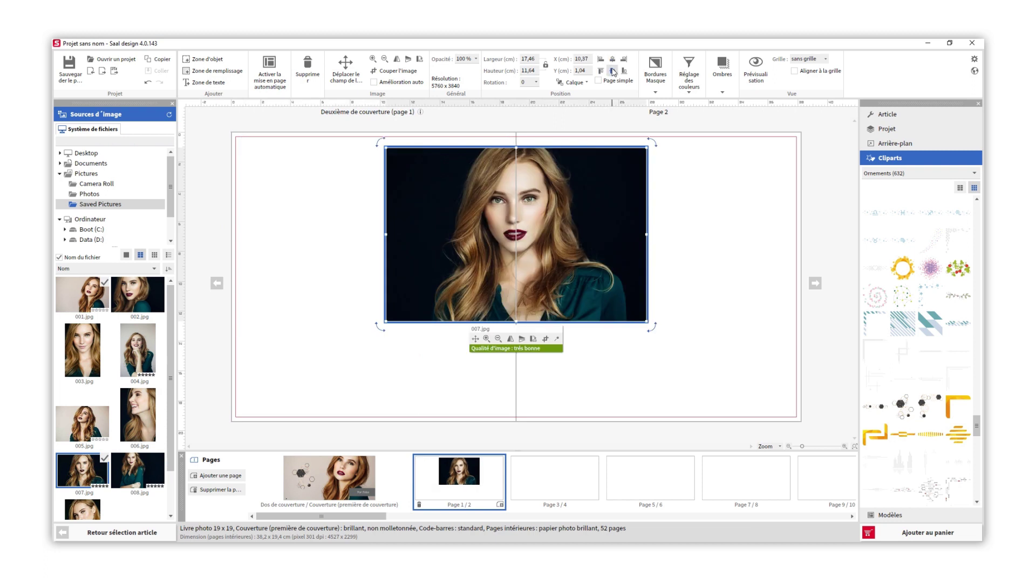
click(613, 71)
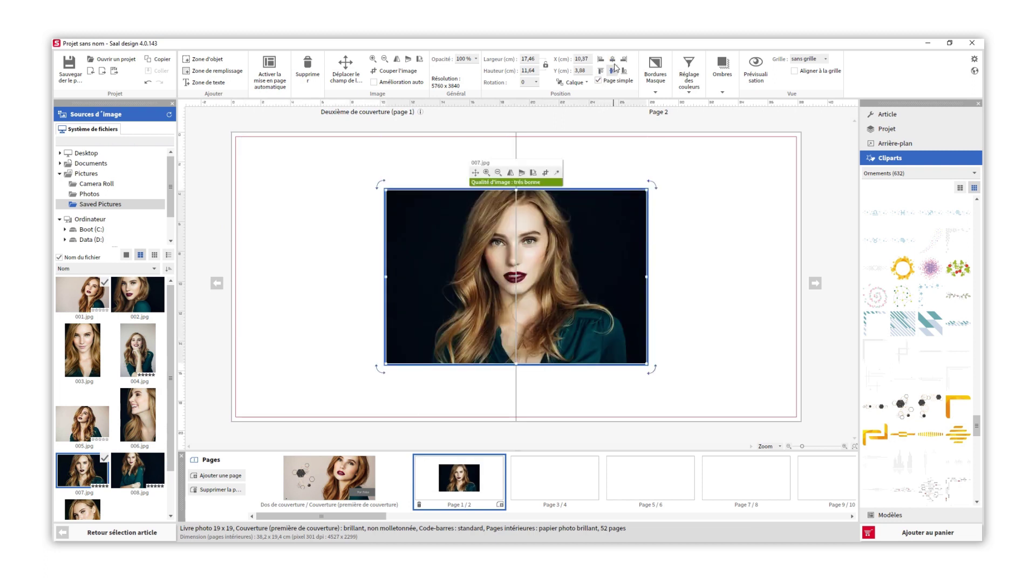
click(613, 71)
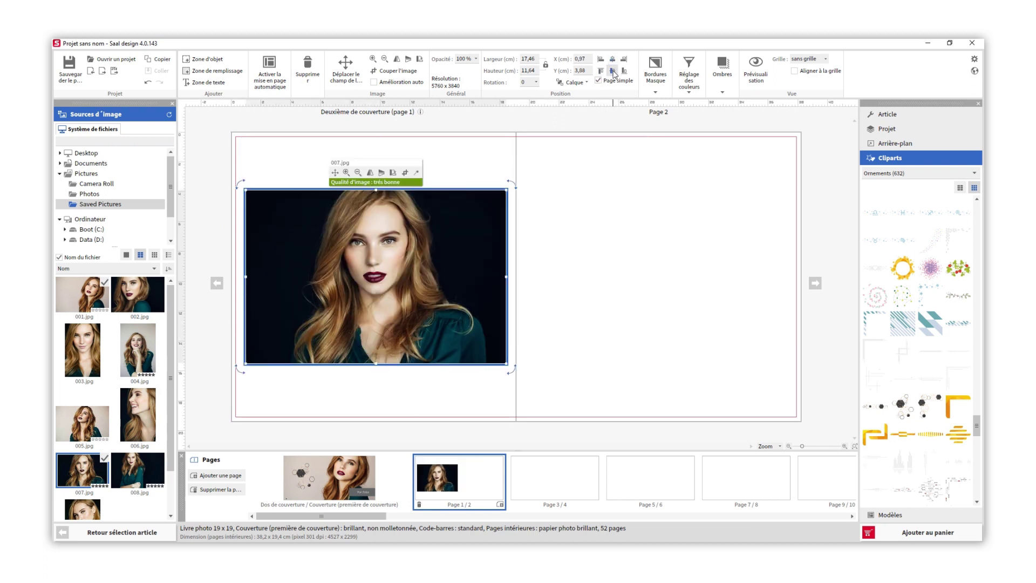
Place photo 008.jpg on page 2 level with 007.jpg, select both photos and delete them.
drag(137, 470, 648, 286)
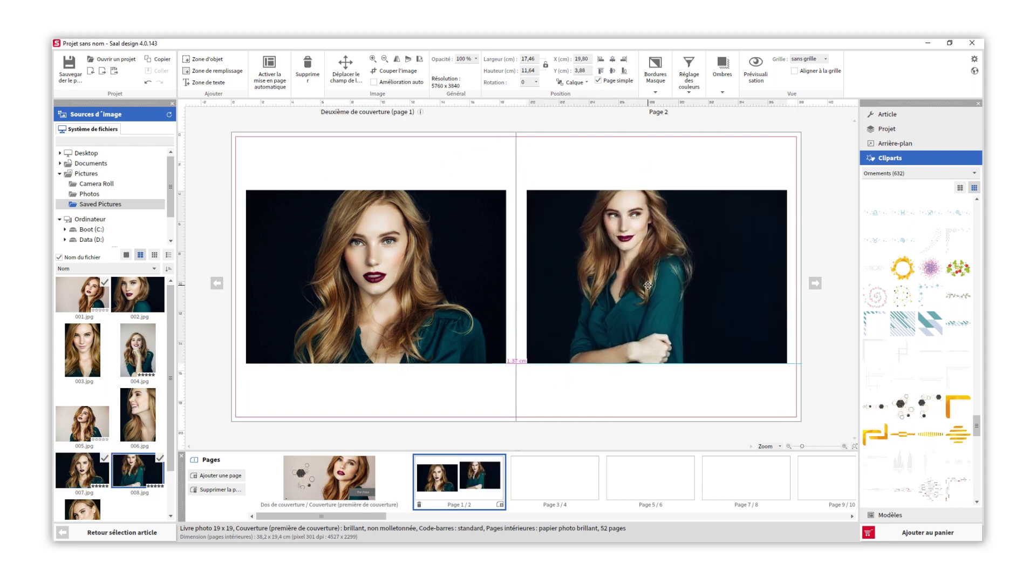
ctrl+click(447, 283)
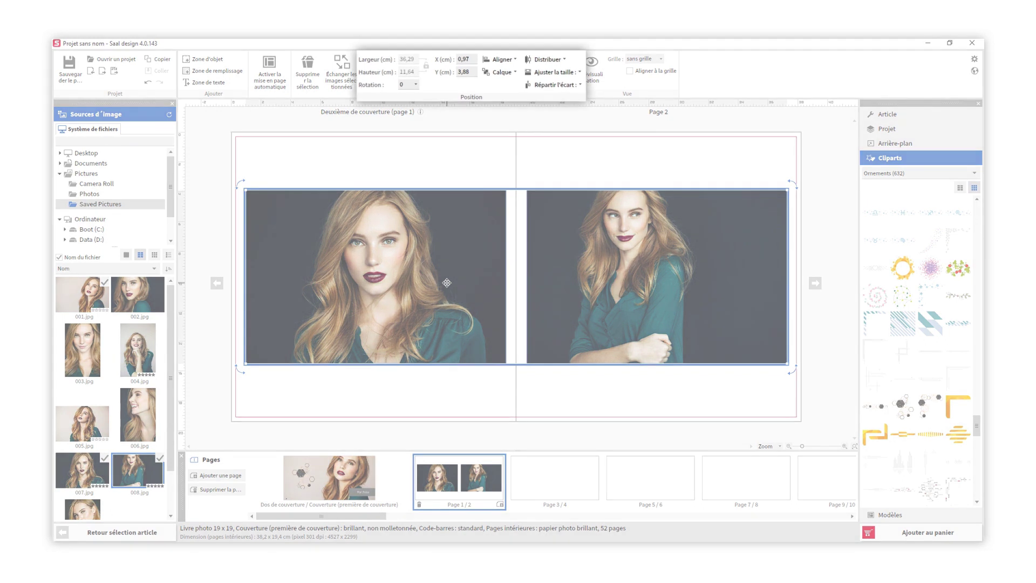
click(308, 81)
Choose the Splinted Gold layout line from the Les originaux category of the page templates.
click(890, 514)
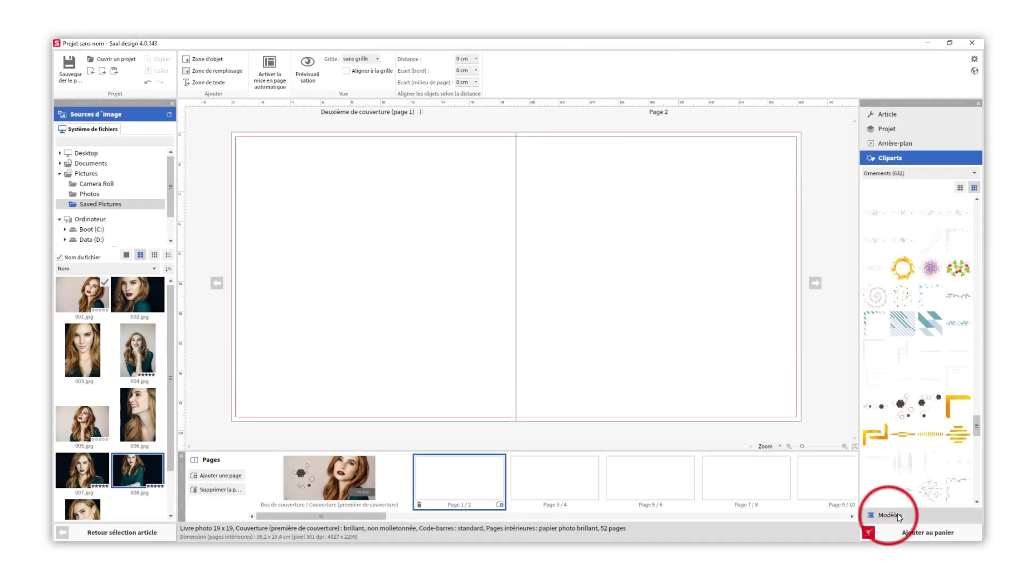
click(868, 207)
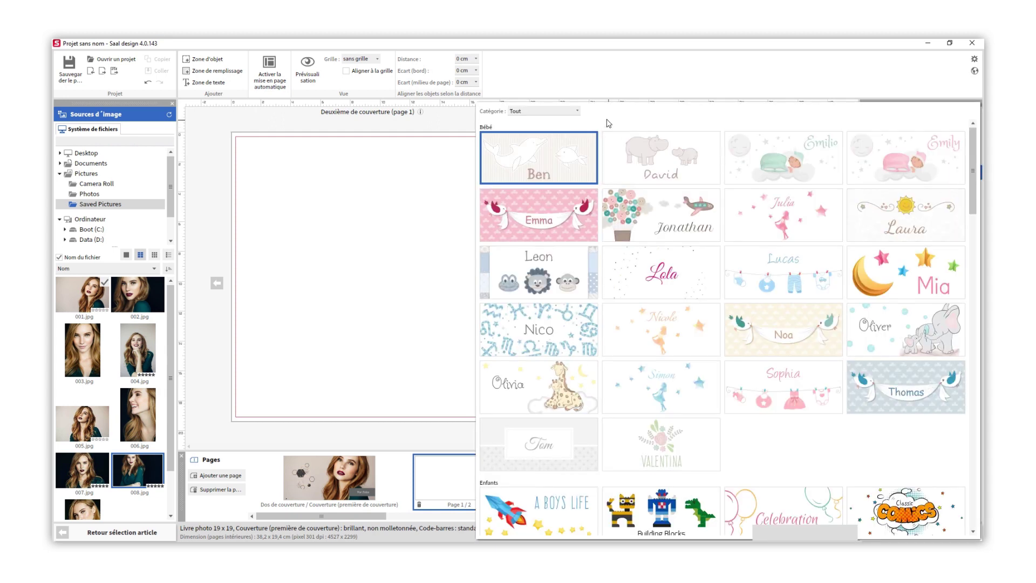
click(556, 111)
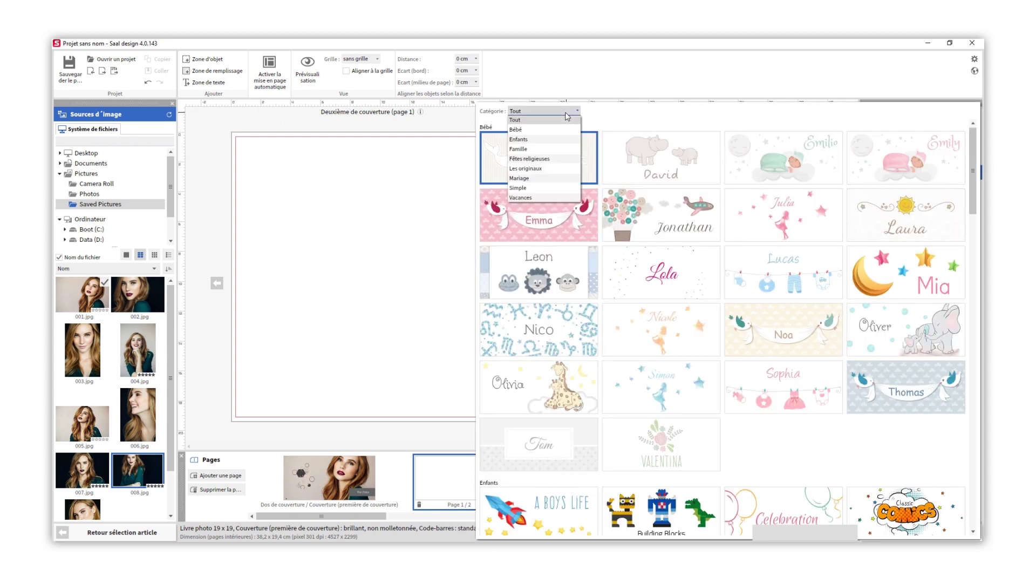
click(534, 169)
click(564, 480)
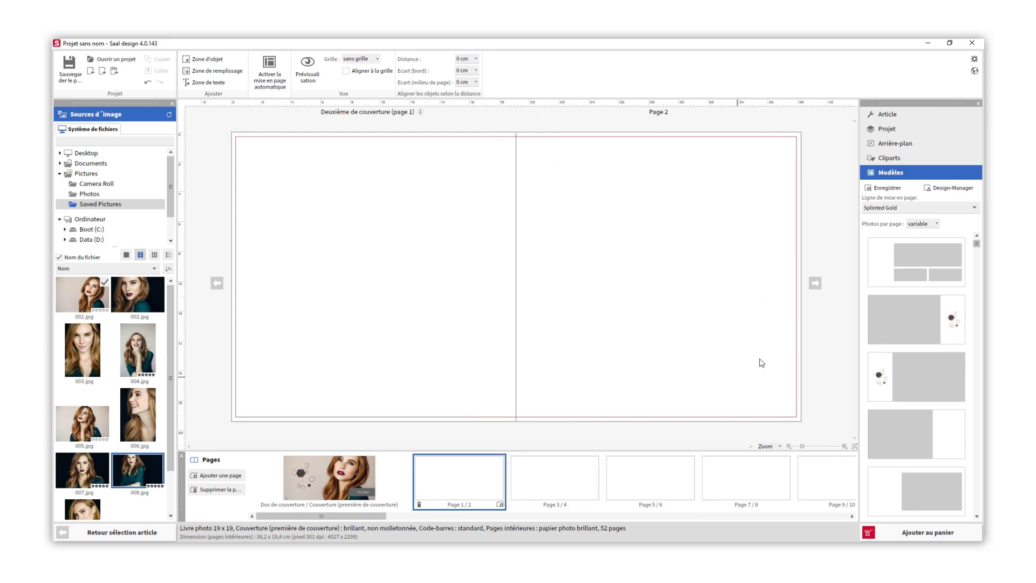
Filter the templates to 2 photos per page and apply the one with a full-page photo and a hexagon-framed photo.
click(923, 223)
click(920, 253)
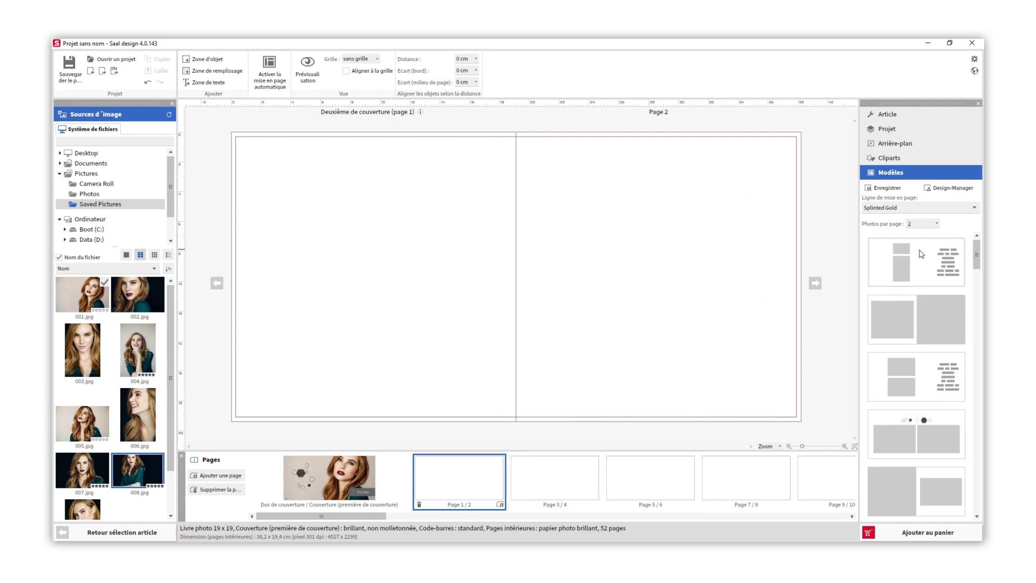
drag(978, 252, 976, 325)
click(945, 378)
Place photos 007.jpg and 008.jpg in the page 1 and page 2 frames and replace 007.jpg with 005.jpg.
drag(82, 470, 262, 365)
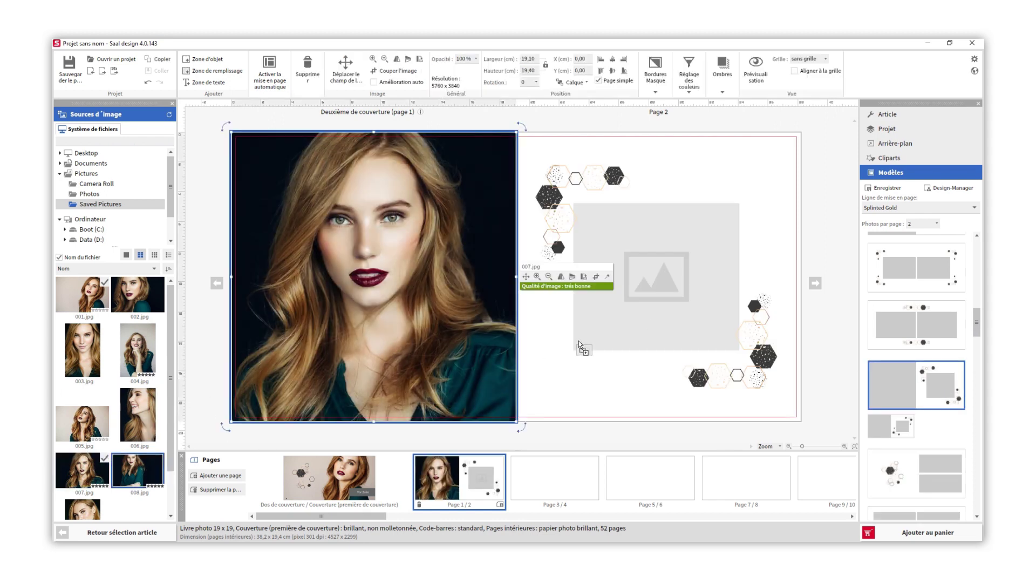
drag(559, 356, 583, 342)
click(560, 373)
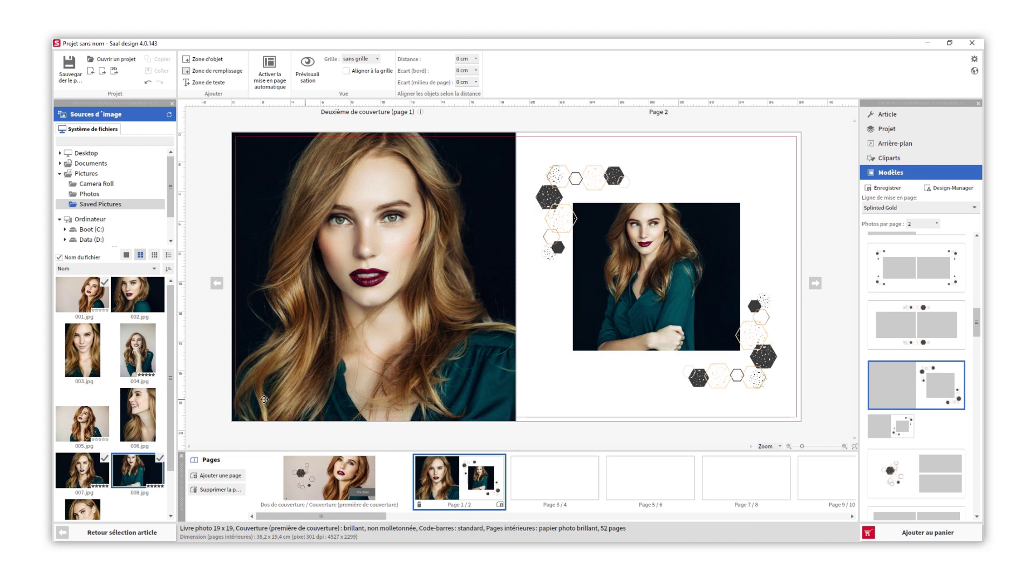
drag(81, 423, 367, 282)
click(543, 359)
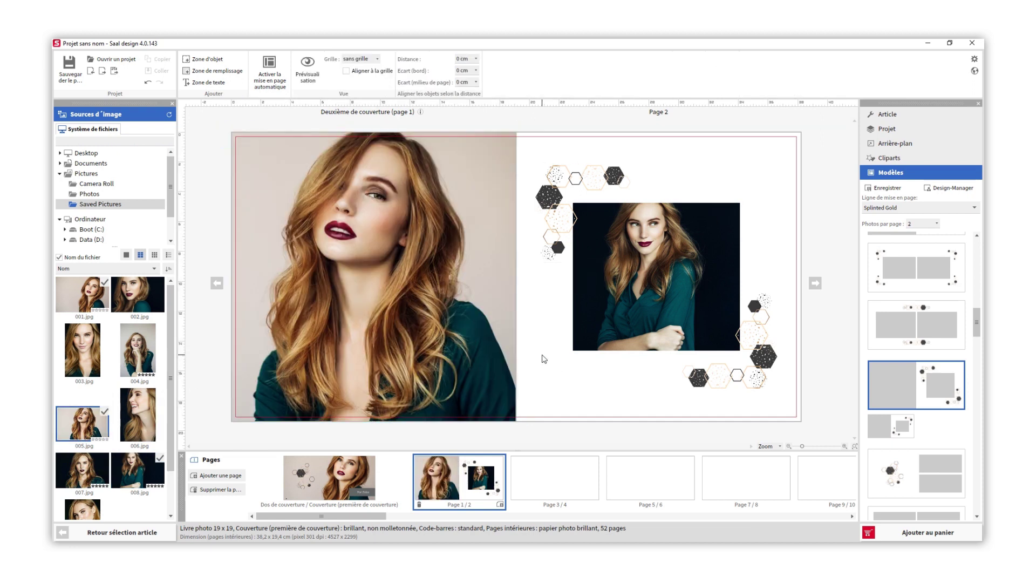
Swap the page 1 photo with the photo on page 2 using Permuter une image.
right_click(386, 262)
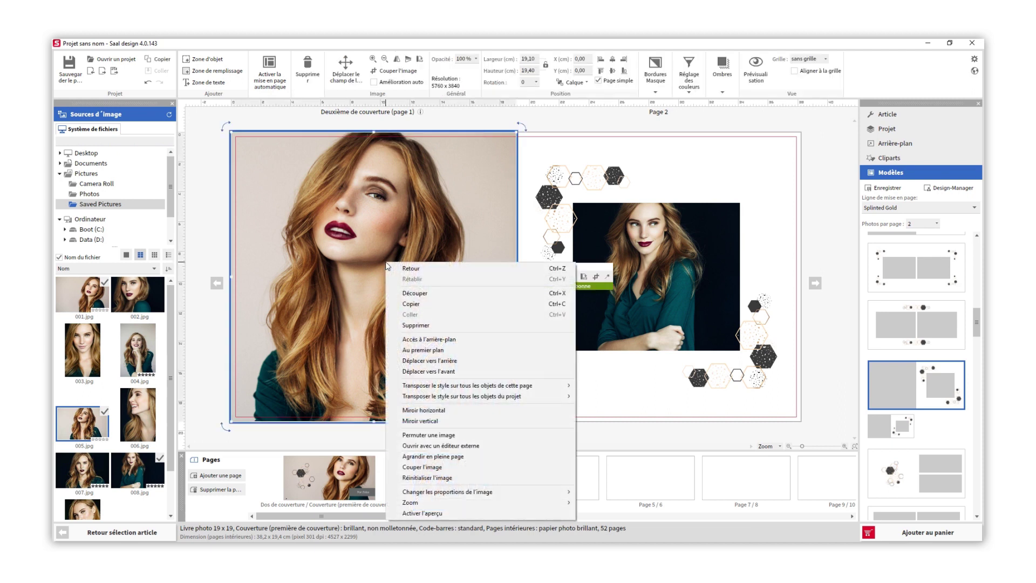
click(450, 434)
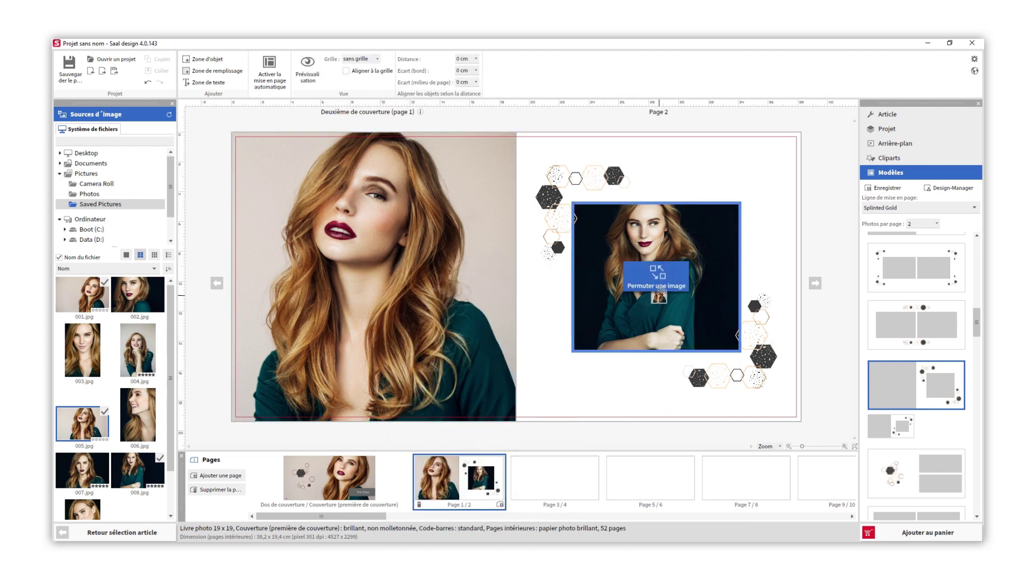
click(668, 278)
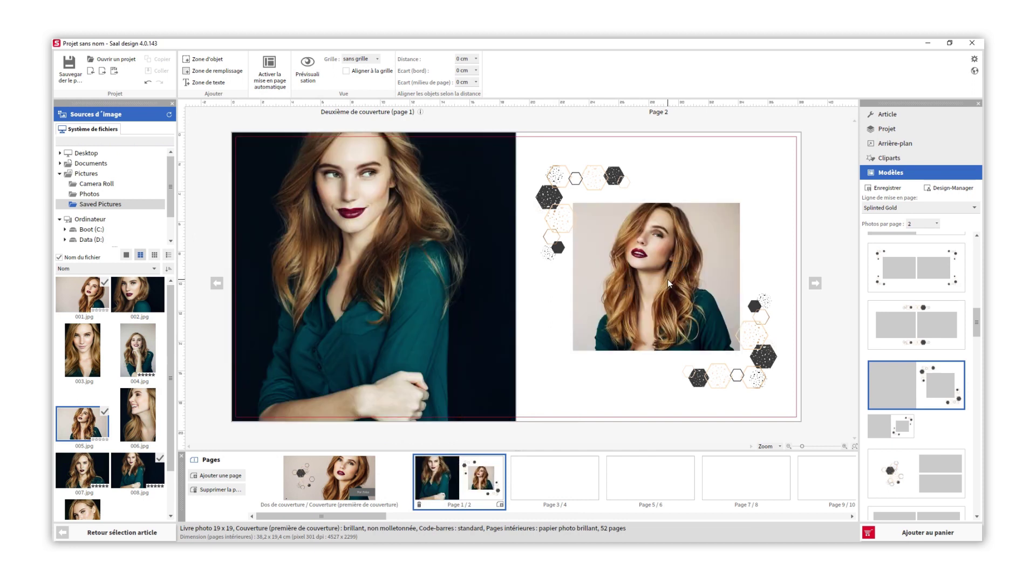
Select both photos on the spread, exchange the selected images back and deselect them.
click(668, 279)
click(468, 293)
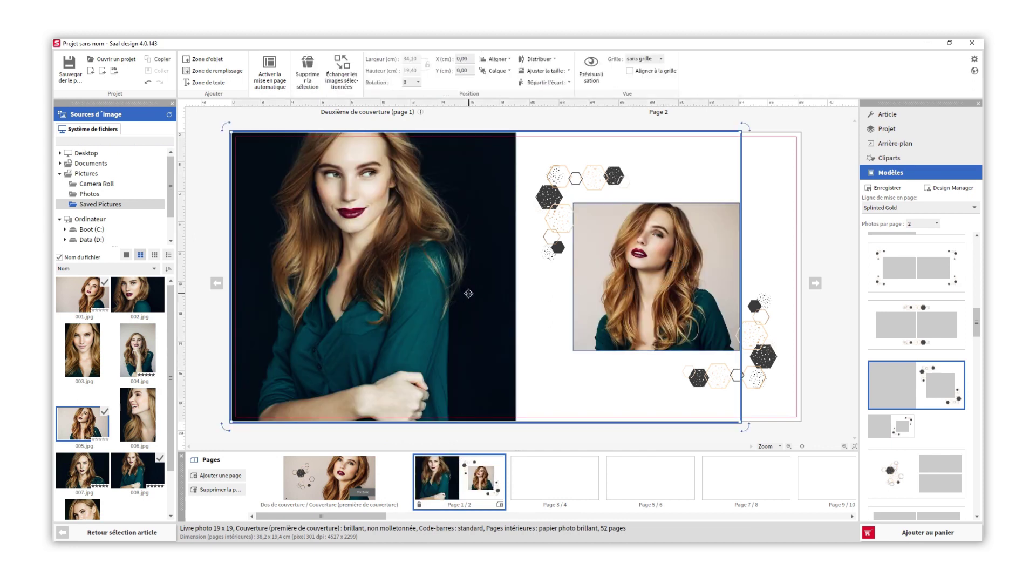
click(341, 76)
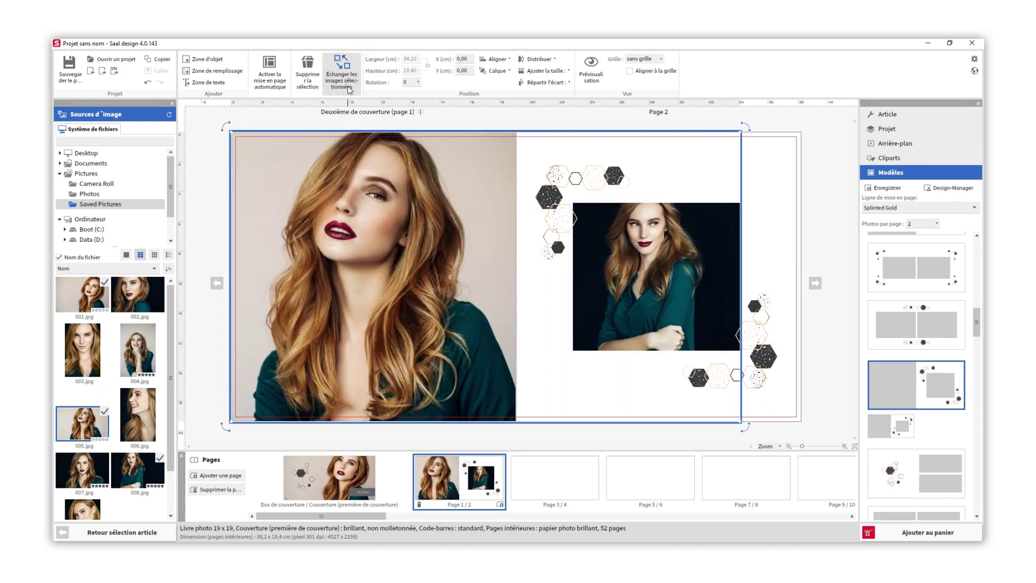
click(451, 125)
right_click(469, 168)
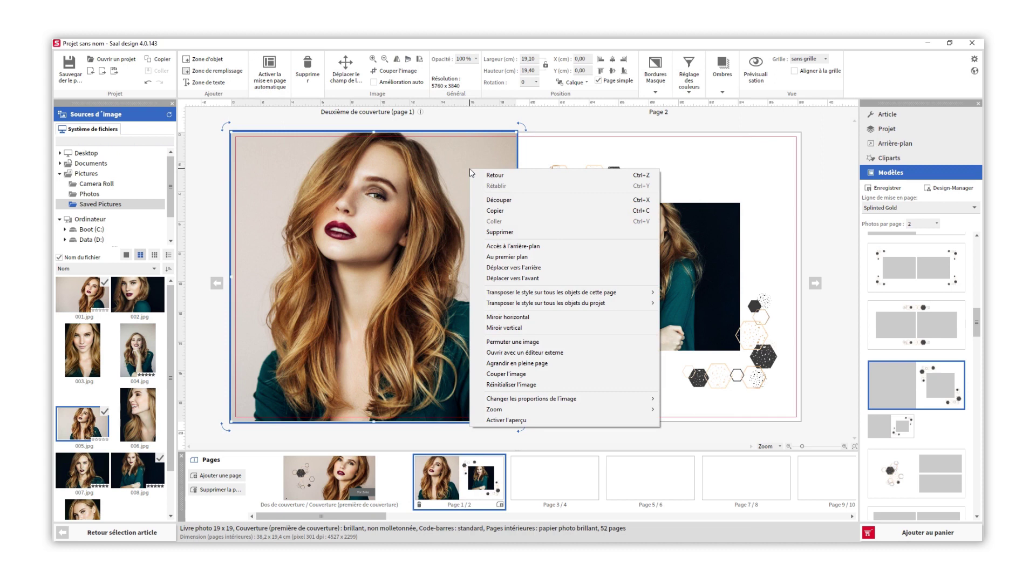
click(538, 155)
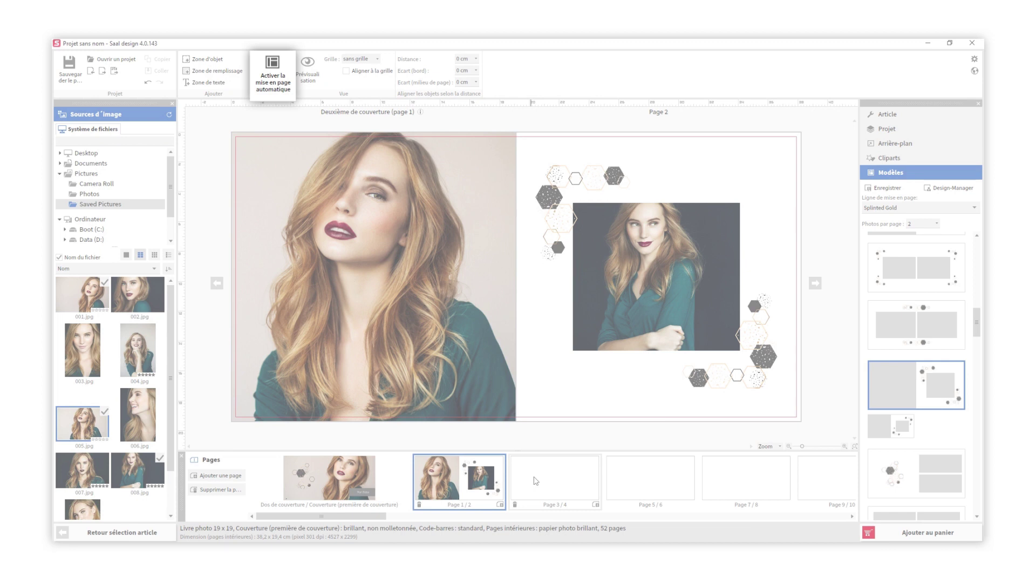
Open the page 3/4 spread, place photo 002.jpg at its upper left corner and enlarge it to about 30.6 cm wide.
click(536, 481)
drag(142, 300, 372, 235)
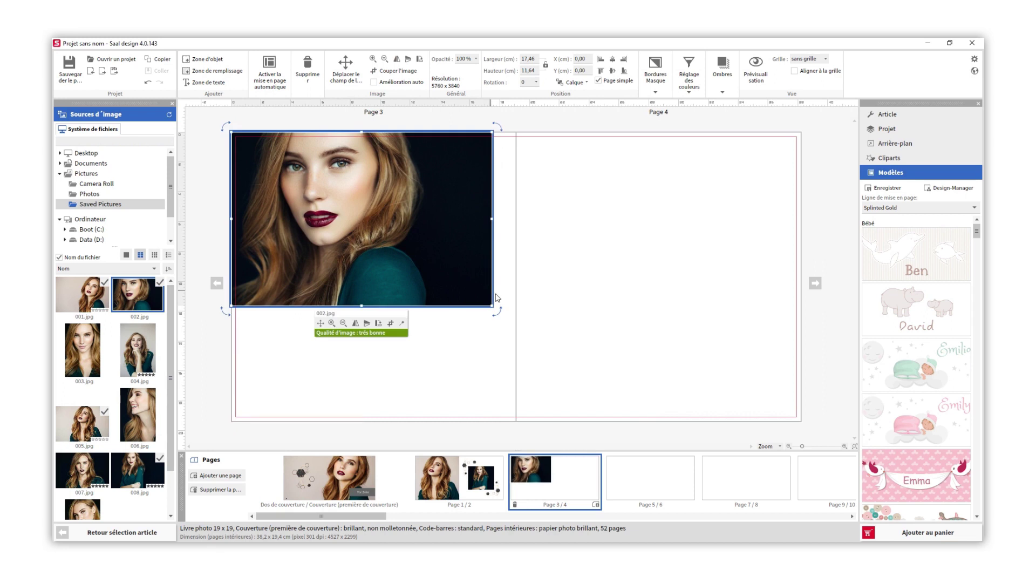
drag(489, 304, 689, 437)
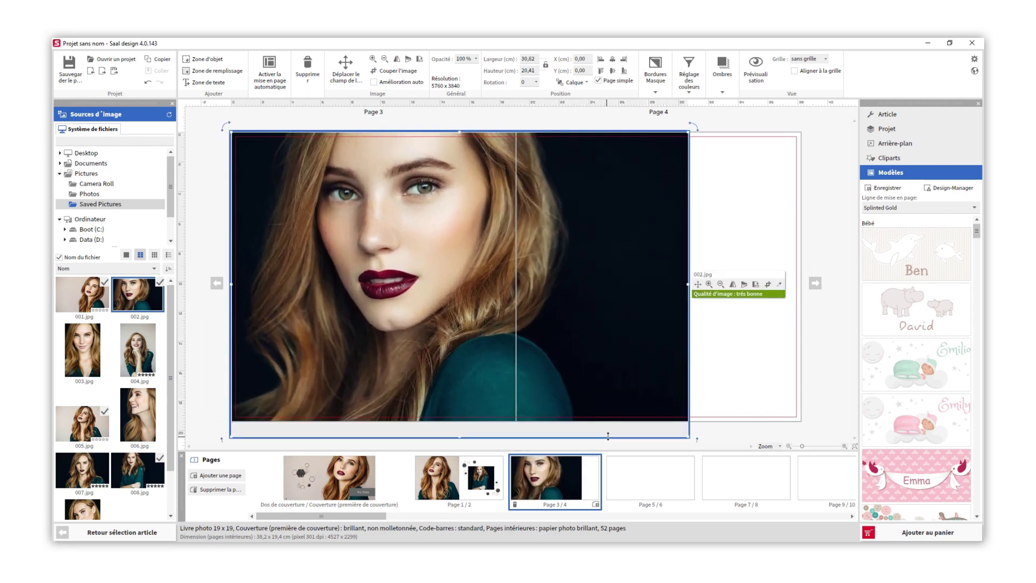
Crop the lower edge of photo 002.jpg to the page edge, giving it a height of 19.4 cm.
click(768, 284)
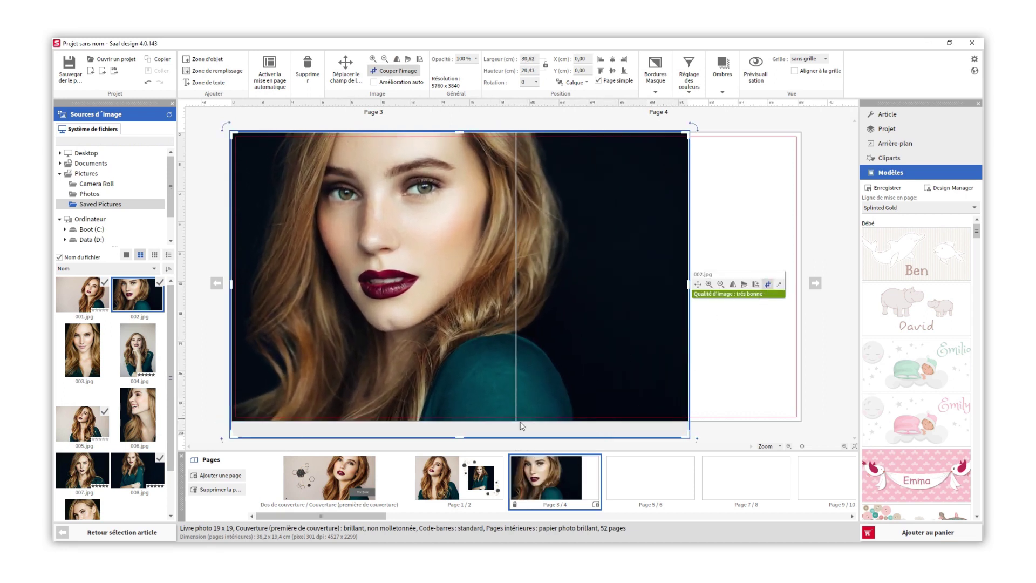
drag(460, 438, 461, 422)
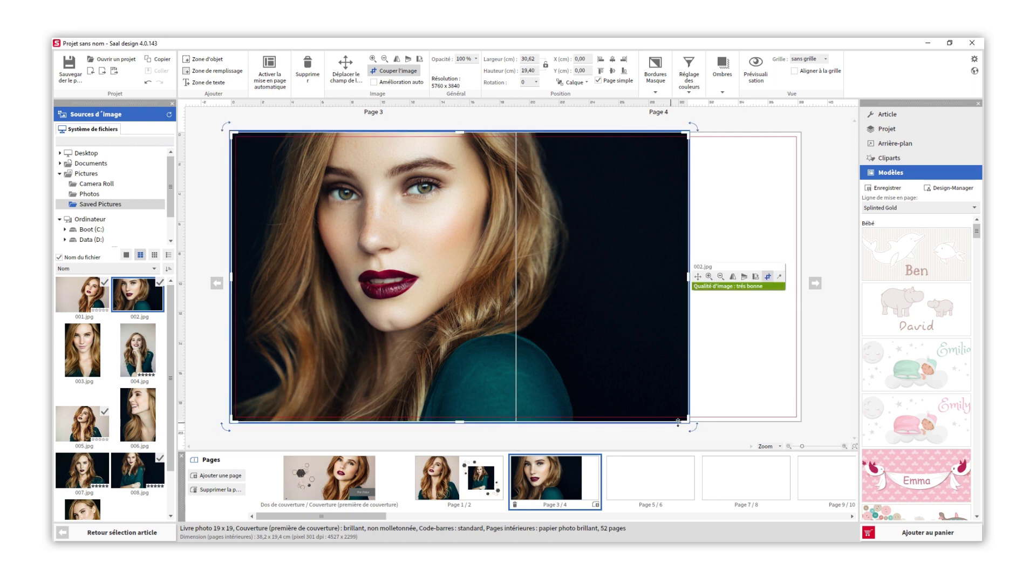
mouse_move(693, 429)
mouse_down()
mouse_move(714, 405)
mouse_move(703, 423)
mouse_up()
Mirror photo 002.jpg horizontally and flip it back.
click(732, 277)
click(733, 277)
Zoom photo 002.jpg in within its frame and shift the image content to reframe the face.
click(708, 276)
click(709, 276)
click(709, 276)
click(720, 277)
click(698, 277)
drag(538, 265, 532, 285)
Turn the automatic enhancement of photo 002.jpg on and off again.
click(779, 277)
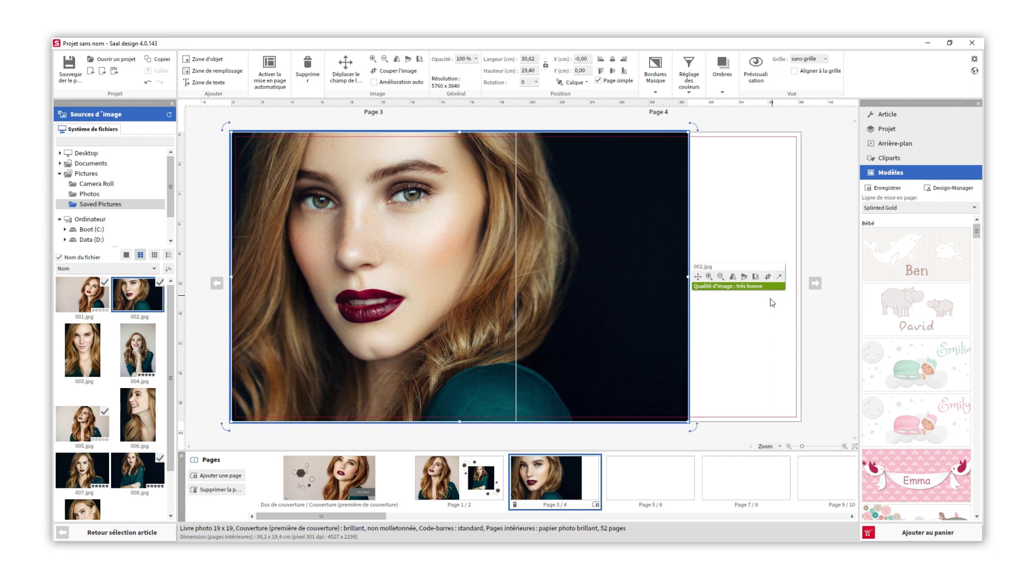
click(779, 276)
click(374, 85)
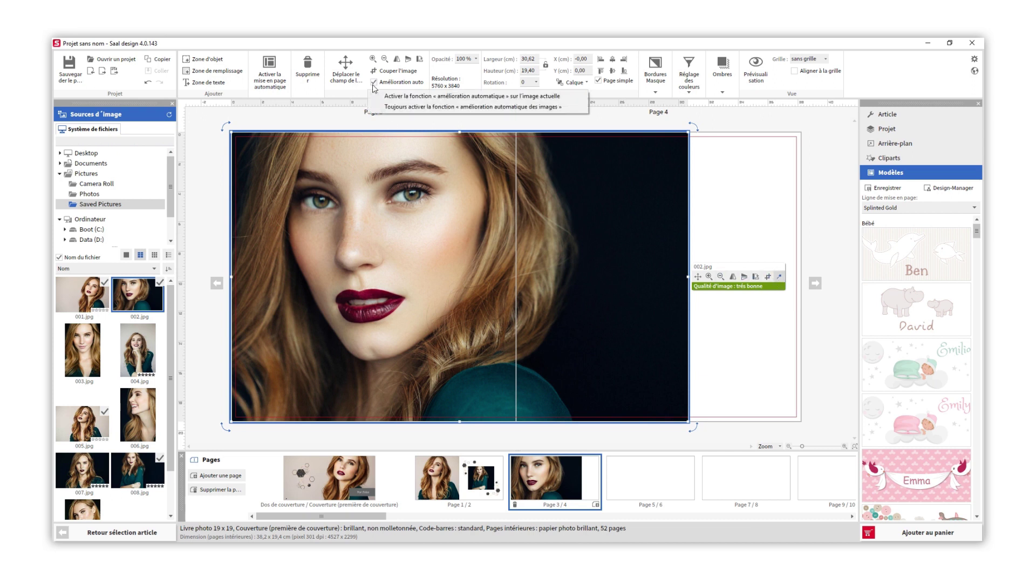
click(373, 84)
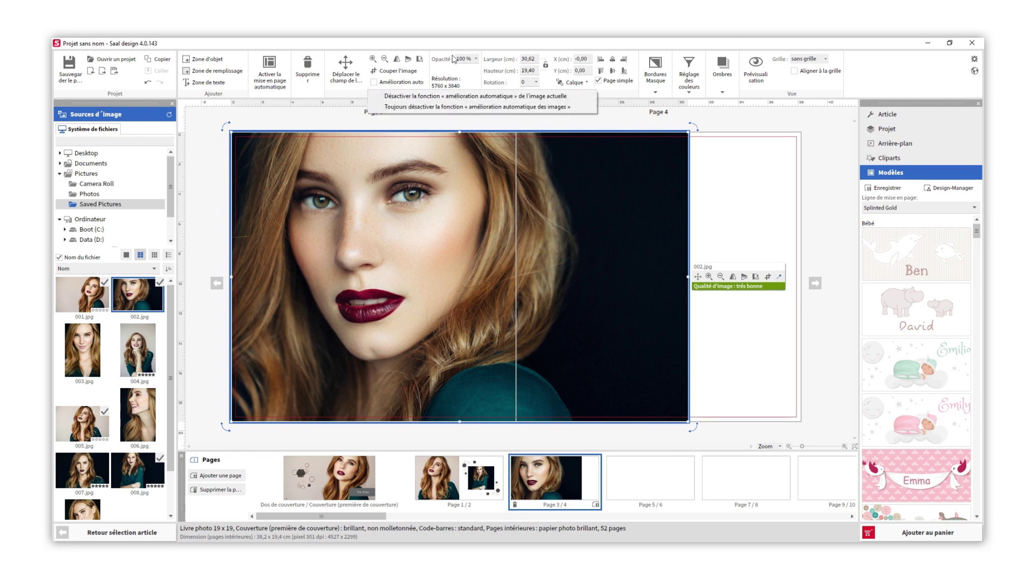
click(476, 59)
mouse_move(509, 69)
mouse_down()
mouse_move(479, 70)
mouse_move(512, 71)
mouse_up()
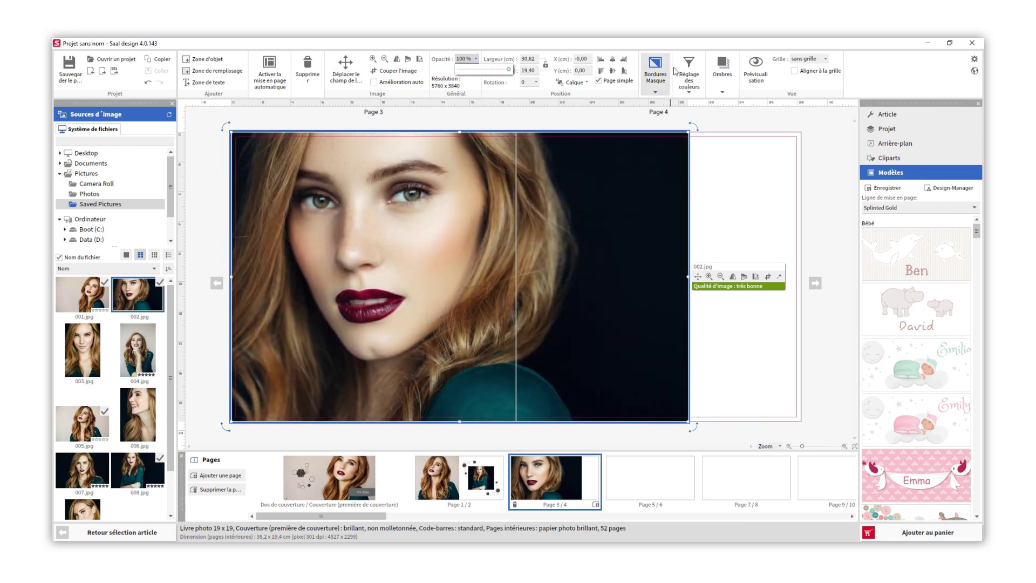
click(715, 79)
click(715, 79)
Apply the high-contrast black-and-white colour effect to photo 002.jpg and look over the available borders and masks.
click(689, 76)
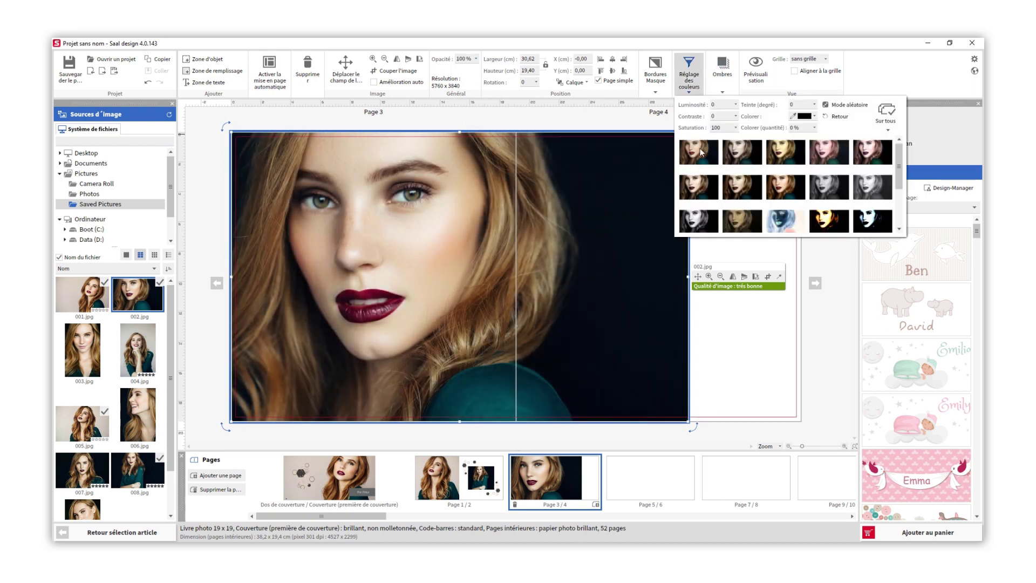
click(829, 187)
click(659, 79)
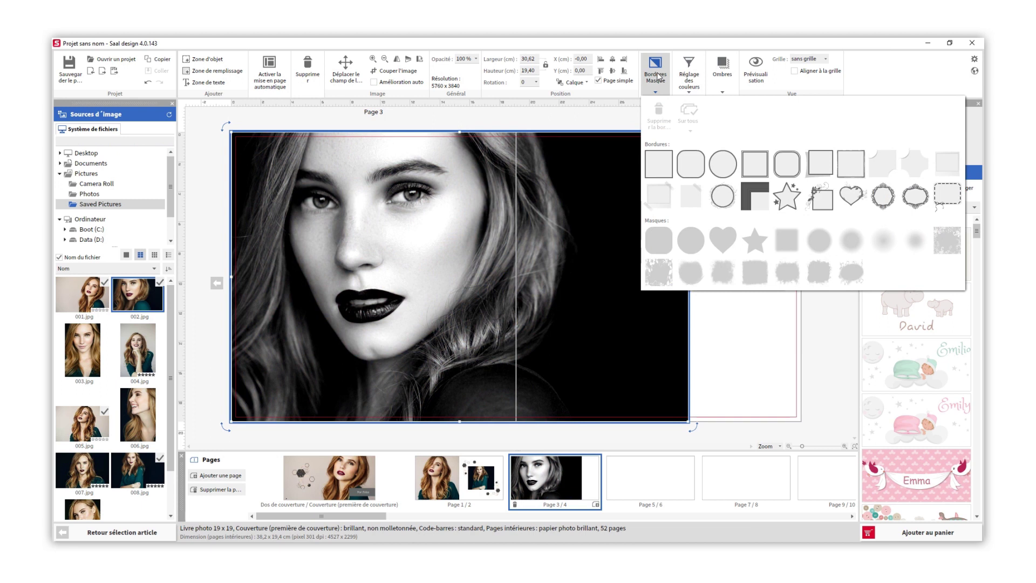
click(659, 79)
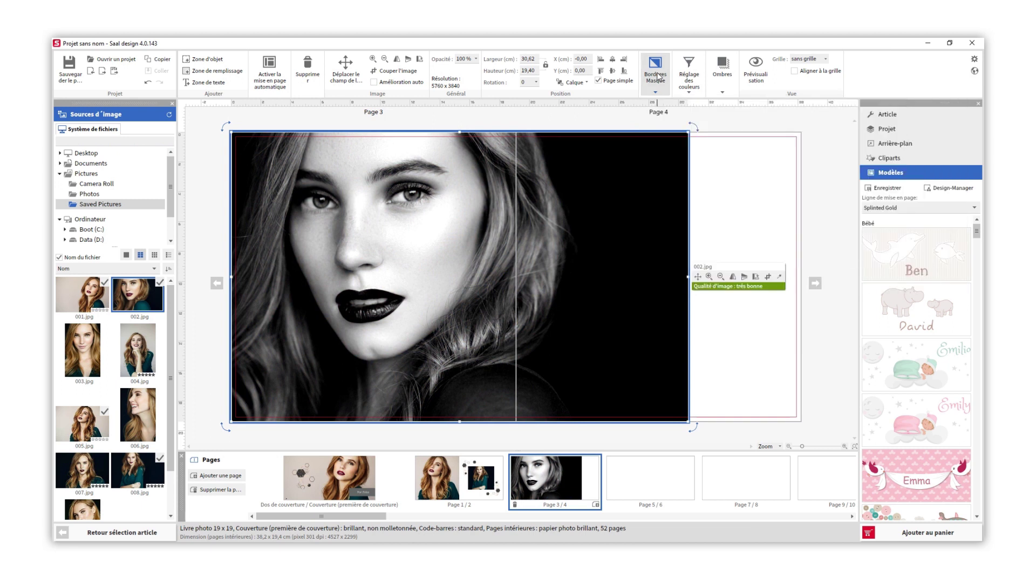
Preview the book from the page 3/4 spread back to the cover and leave the preview.
click(755, 70)
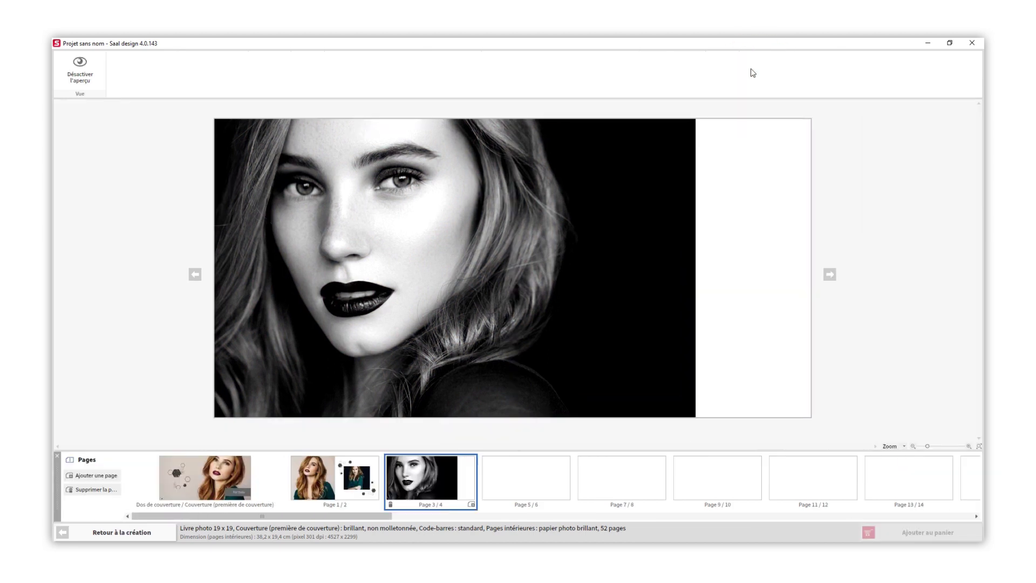
click(204, 278)
click(211, 283)
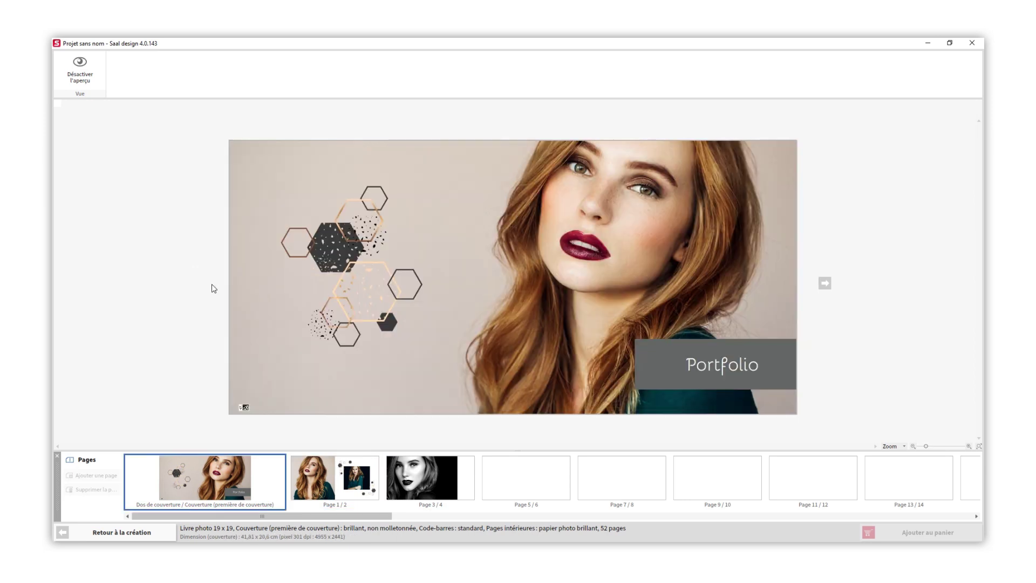
click(88, 69)
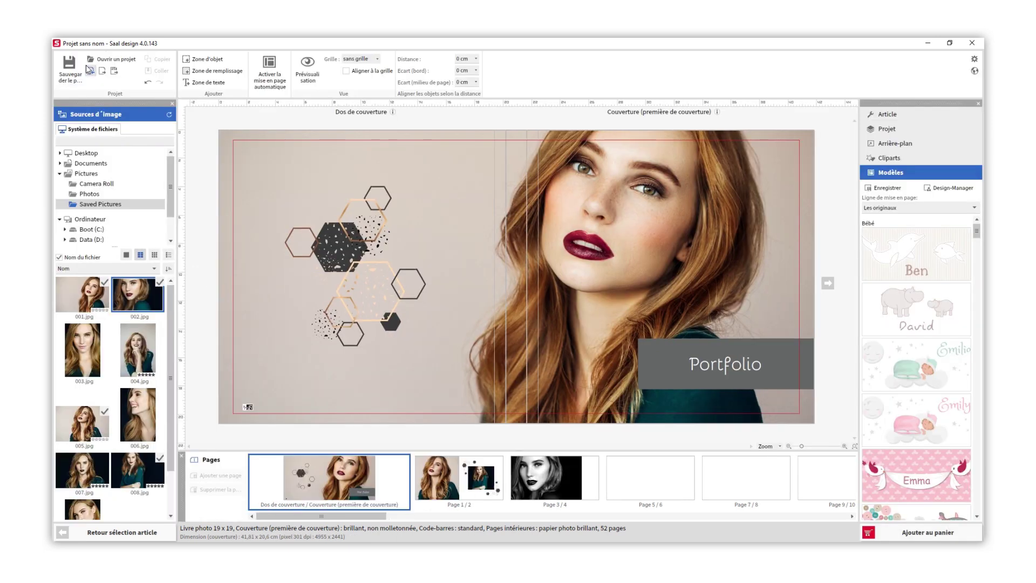
Save the project as Mon article photo.
click(73, 86)
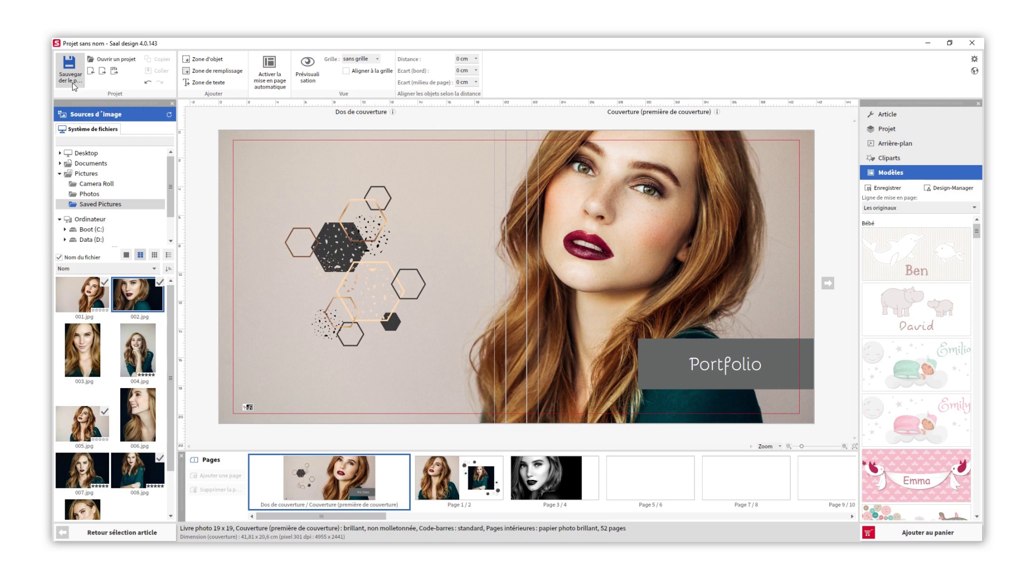
click(593, 319)
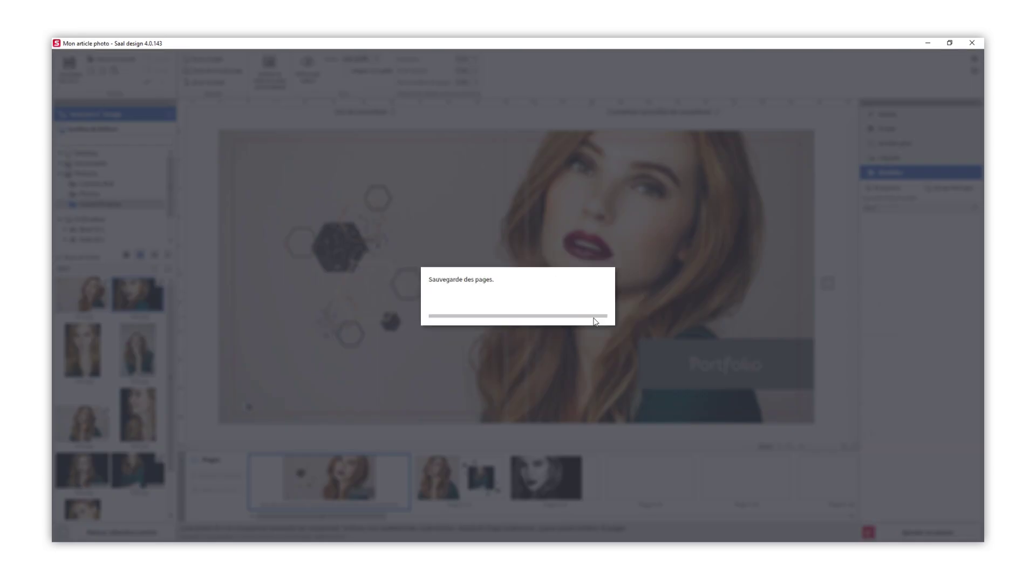